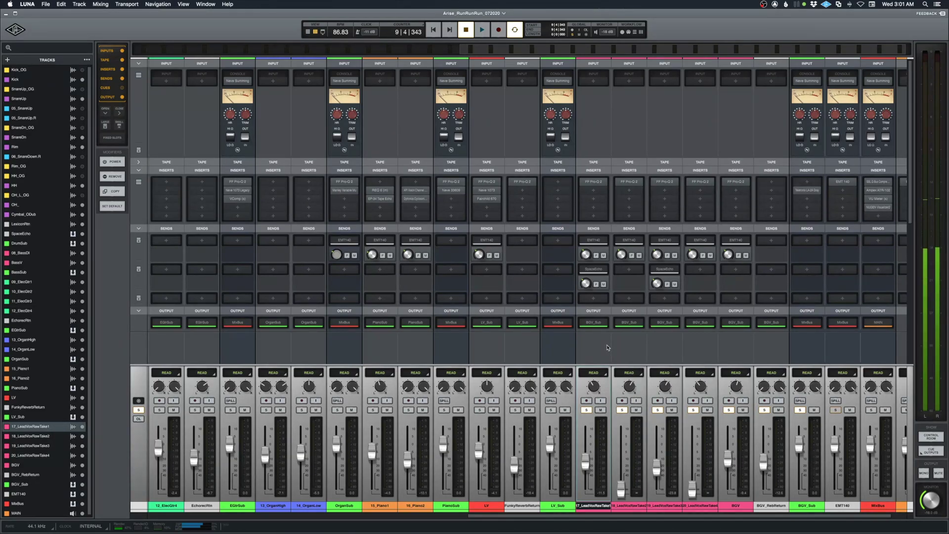
- Play the looped section with the background vocals soloed, then clear their solos and hear it in the full mix
key(space)
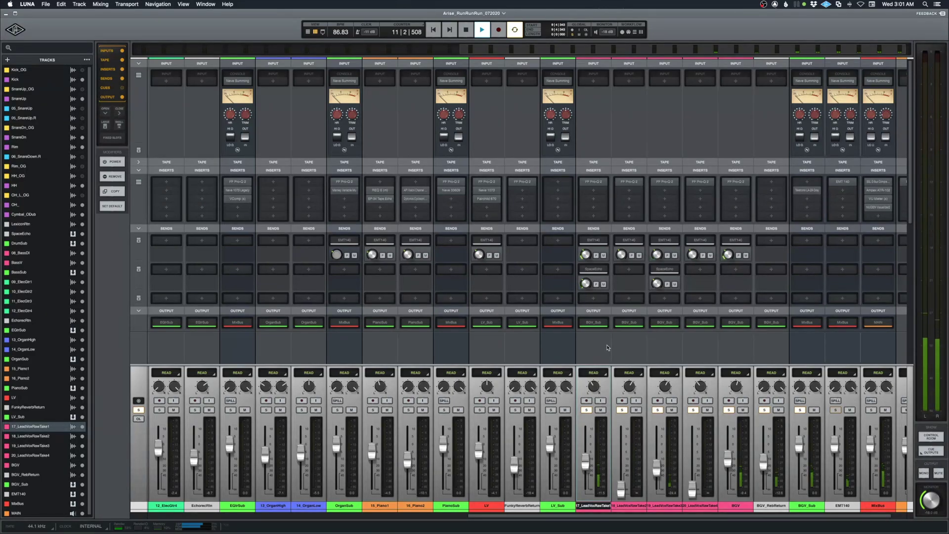
key(space)
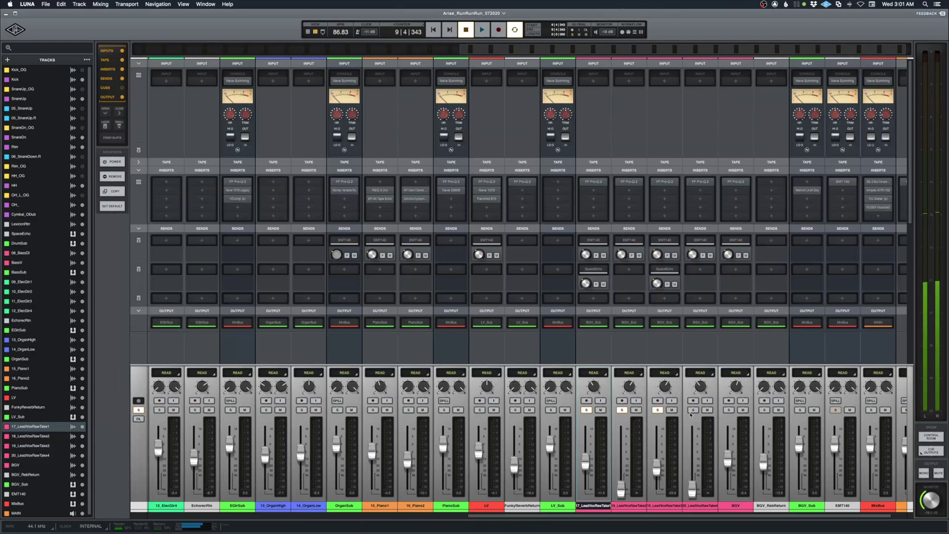
scroll(506, 345, right, 2)
key(space)
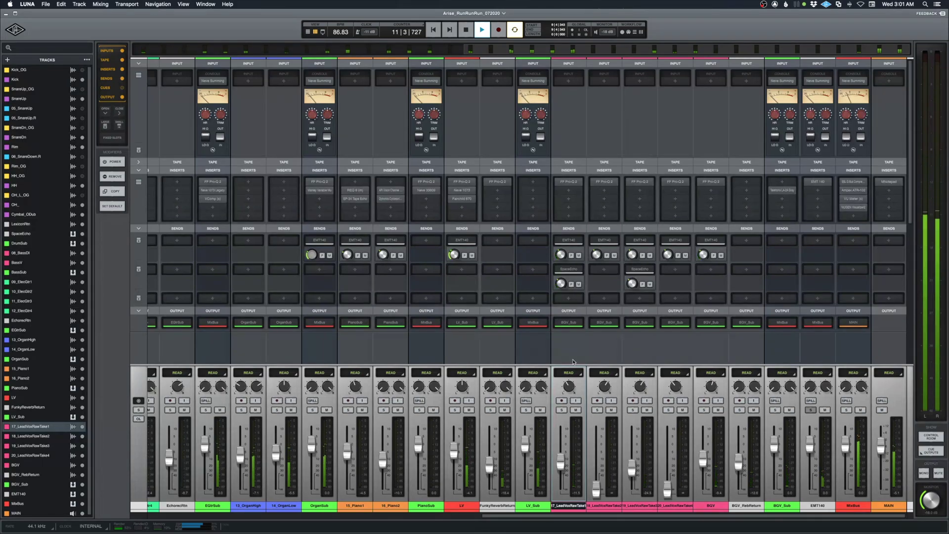
mouse_move(775, 450)
mouse_down()
mouse_move(775, 438)
mouse_move(775, 453)
mouse_up()
key(space)
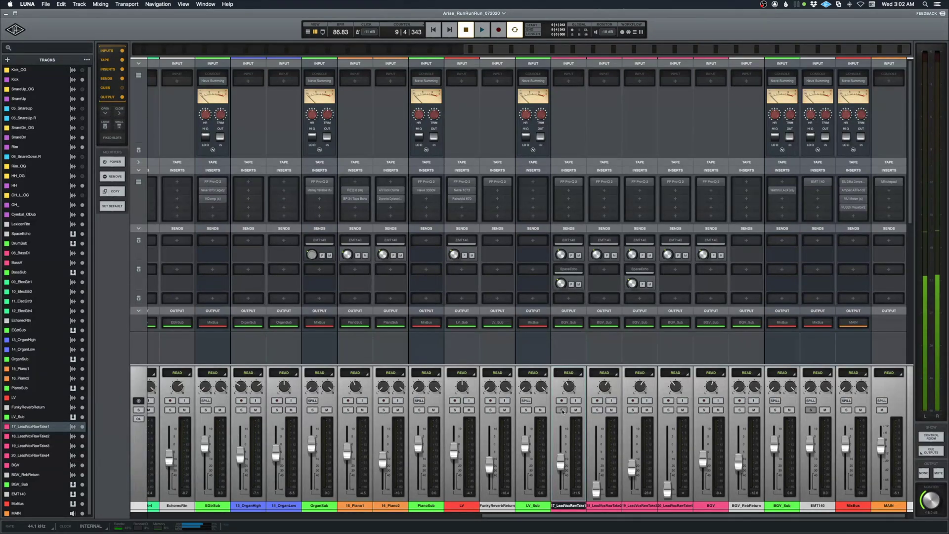
- Solo the LV track and play back the lead vocal on its own
click(454, 410)
key(space)
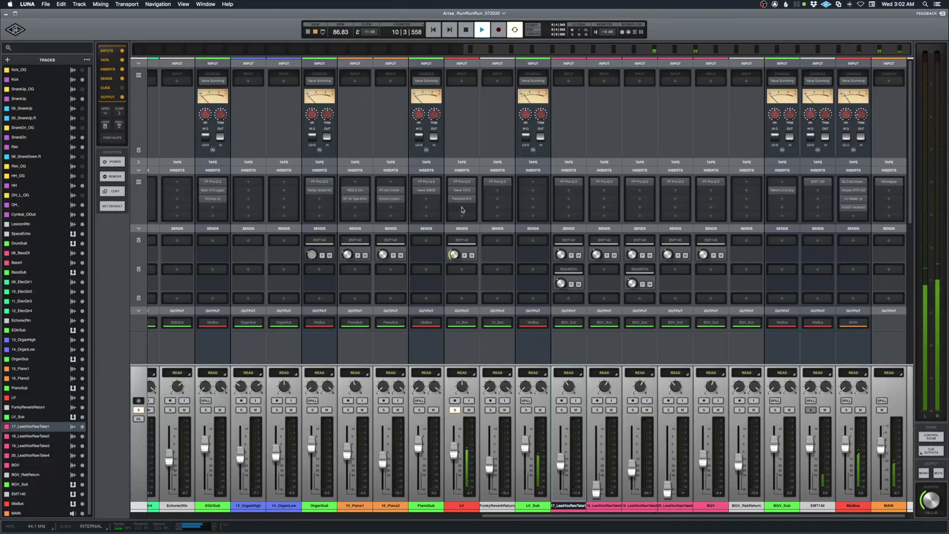
key(space)
- Add the EchoBoy plug-in to the fourth insert slot of the LV track
click(463, 209)
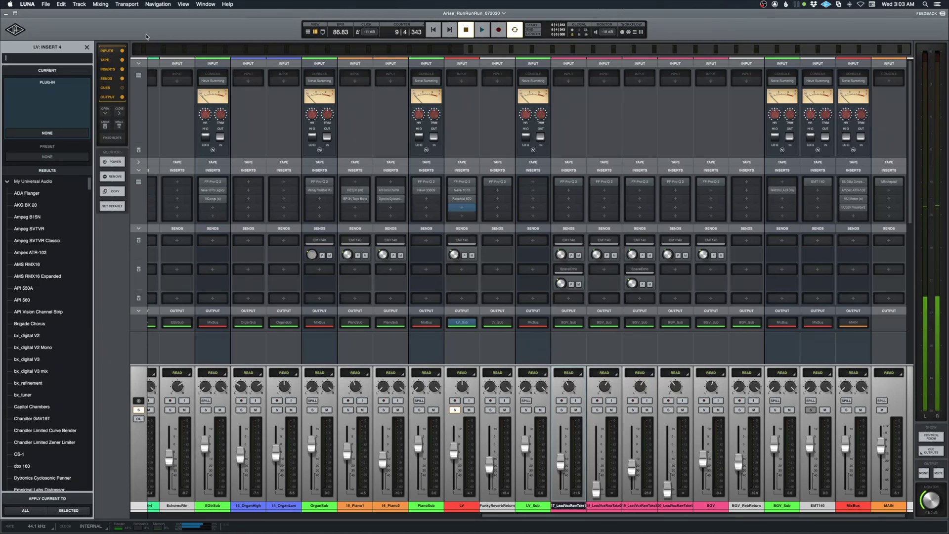
text(echoboy)
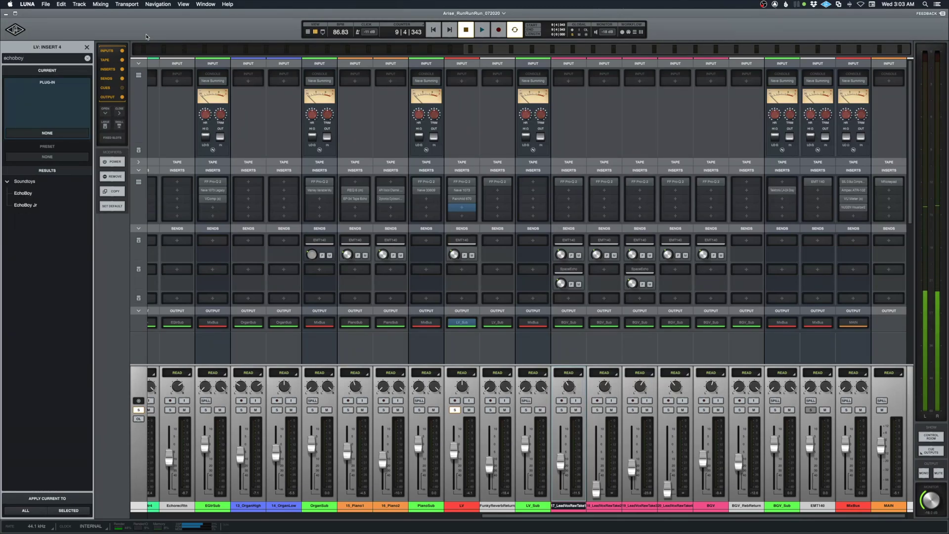
key(Return)
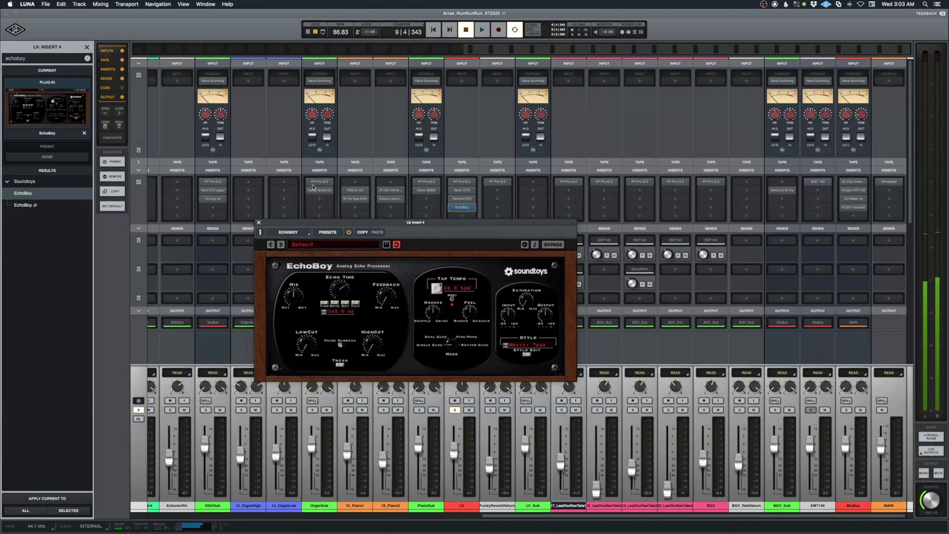
click(87, 48)
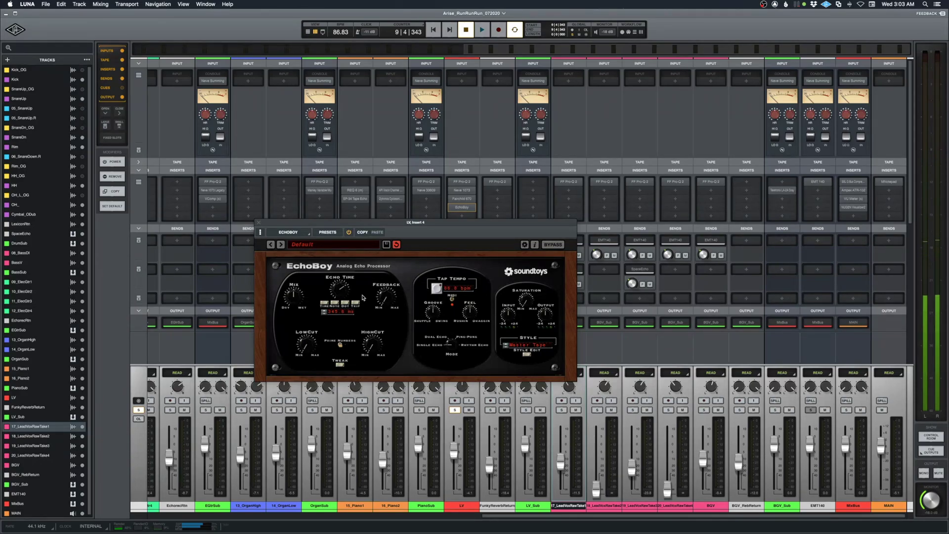
- Shorten EchoBoy's echo time to 23.3 ms and turn its feedback down to minimum
drag(339, 288, 313, 233)
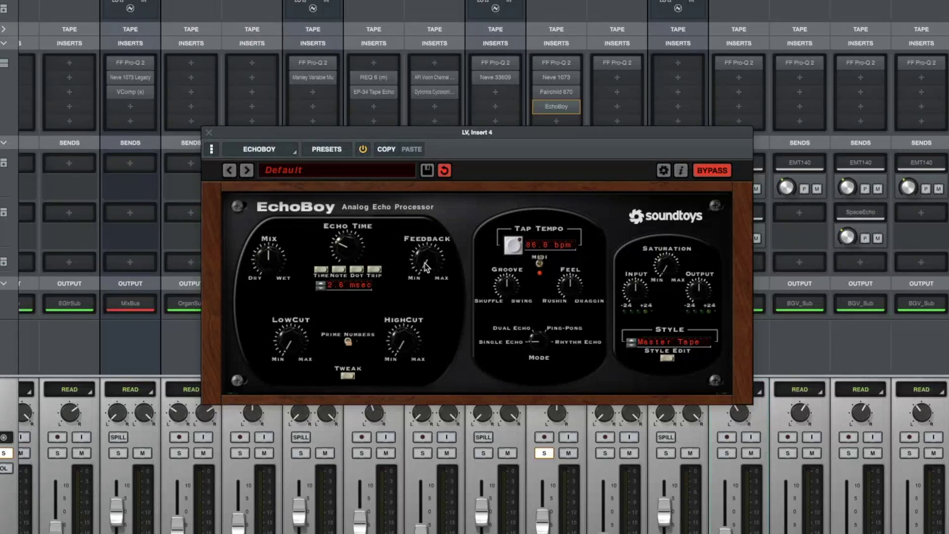
drag(426, 265, 416, 286)
scroll(348, 245, up, 3)
scroll(350, 246, up, 2)
scroll(280, 257, down, 5)
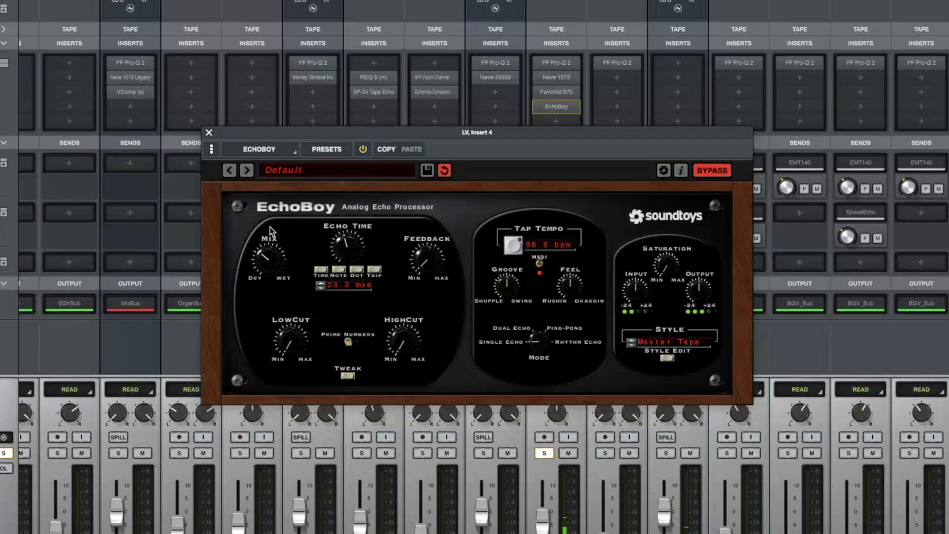
- Adjust EchoBoy's dry/wet mix and switch its echo style to EchoPlex
drag(271, 217, 274, 207)
drag(271, 254, 272, 336)
click(688, 346)
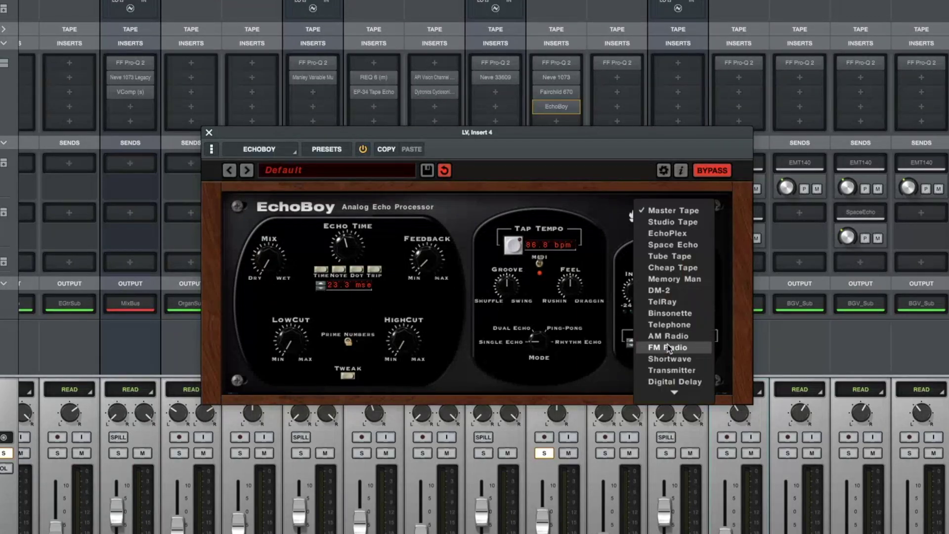
click(667, 234)
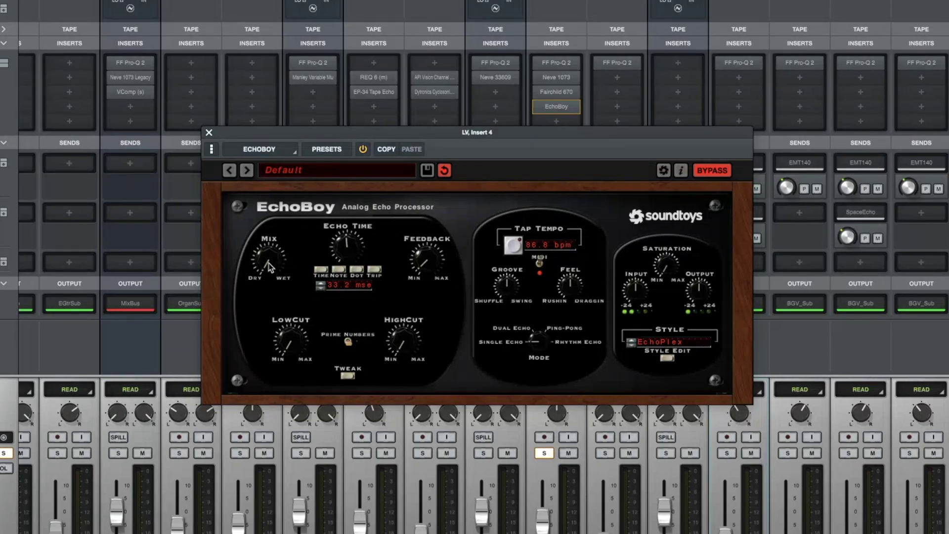
- Lengthen EchoBoy's echo time to 44.7 ms while balancing mix and saturation by ear, and close the plug-in window
drag(269, 262, 275, 219)
drag(267, 271, 273, 239)
drag(343, 256, 345, 252)
drag(270, 258, 267, 270)
drag(277, 224, 283, 200)
drag(672, 267, 669, 221)
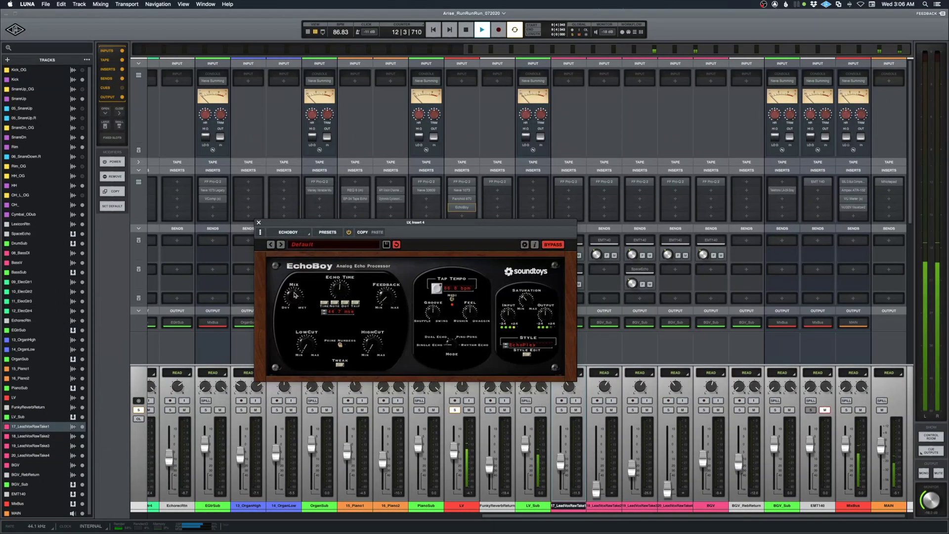
key(space)
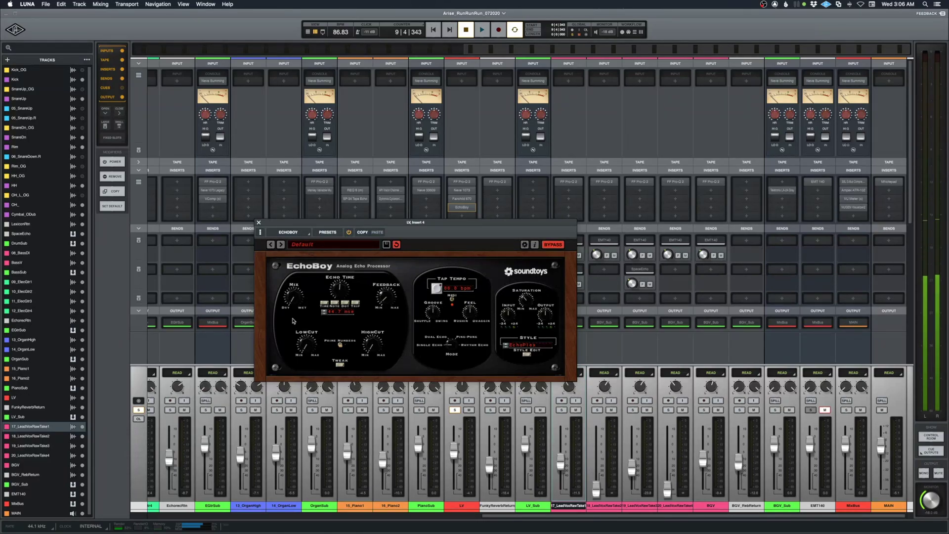
click(257, 223)
- Solo the EGtrSub bus during playback and check the electric guitar channels feeding it
scroll(469, 210, left, 8)
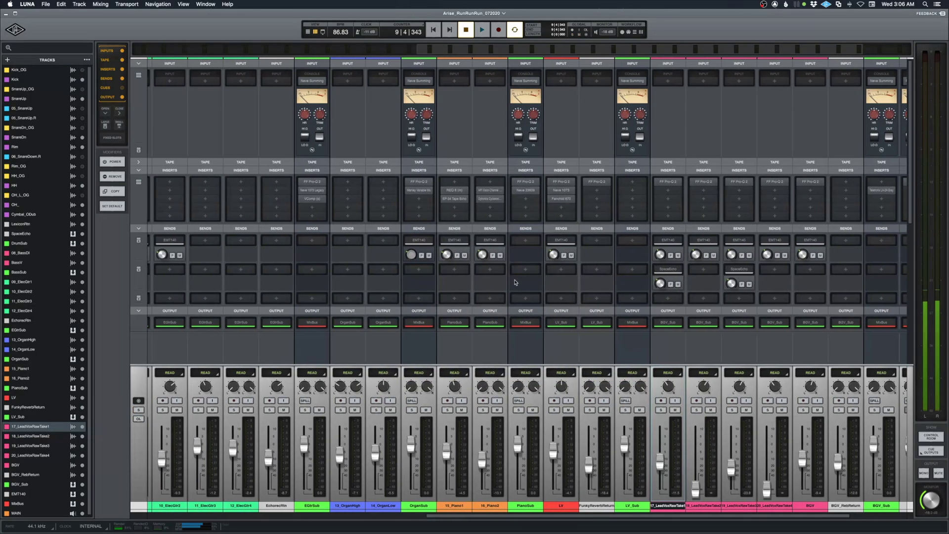
scroll(515, 283, right, 3)
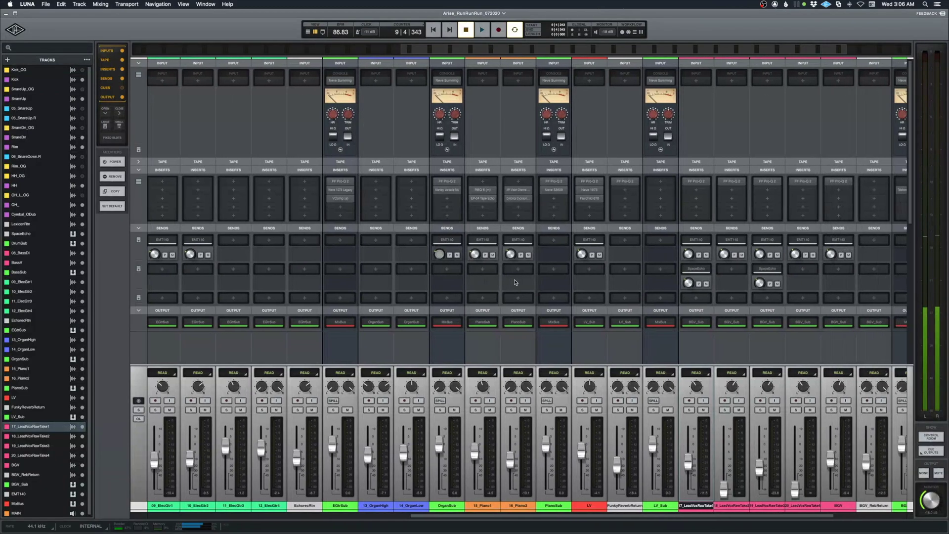
scroll(427, 365, left, 4)
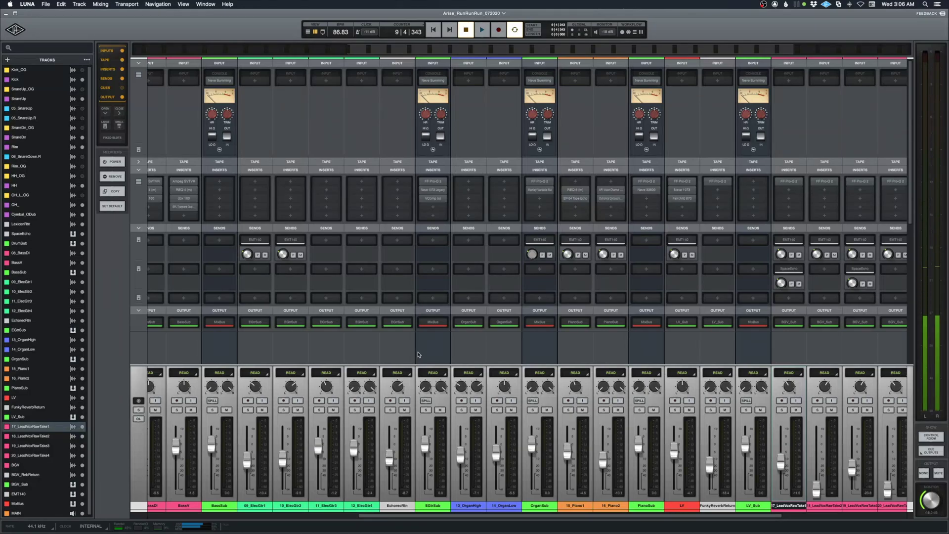
key(space)
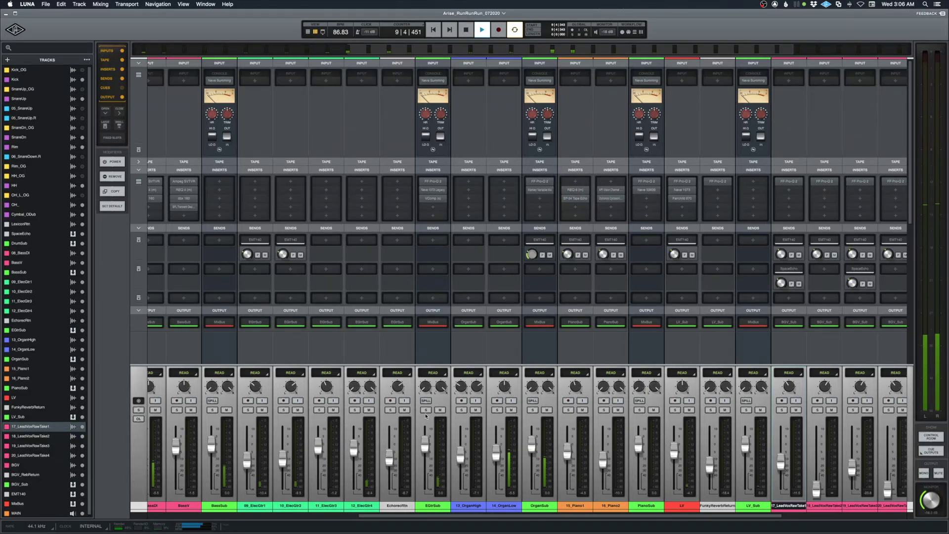
click(426, 411)
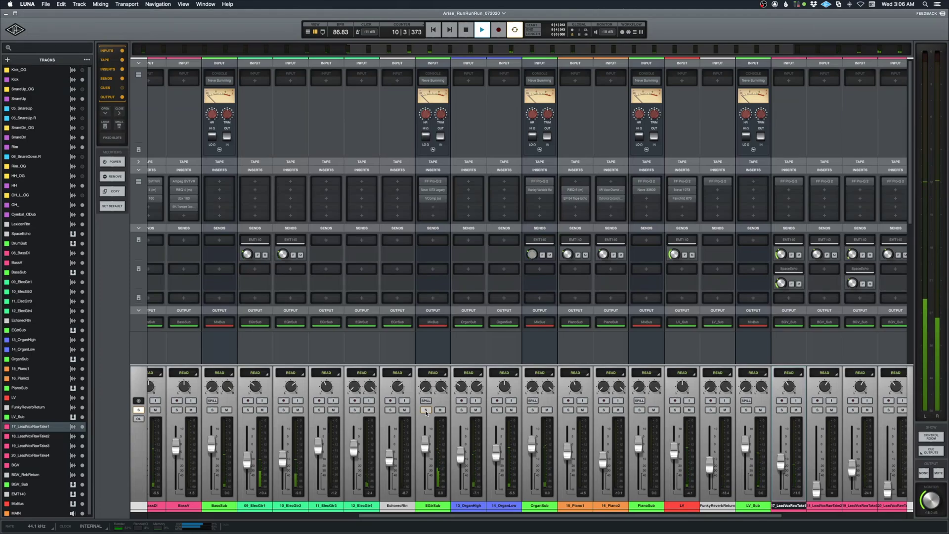
scroll(429, 412, right, 6)
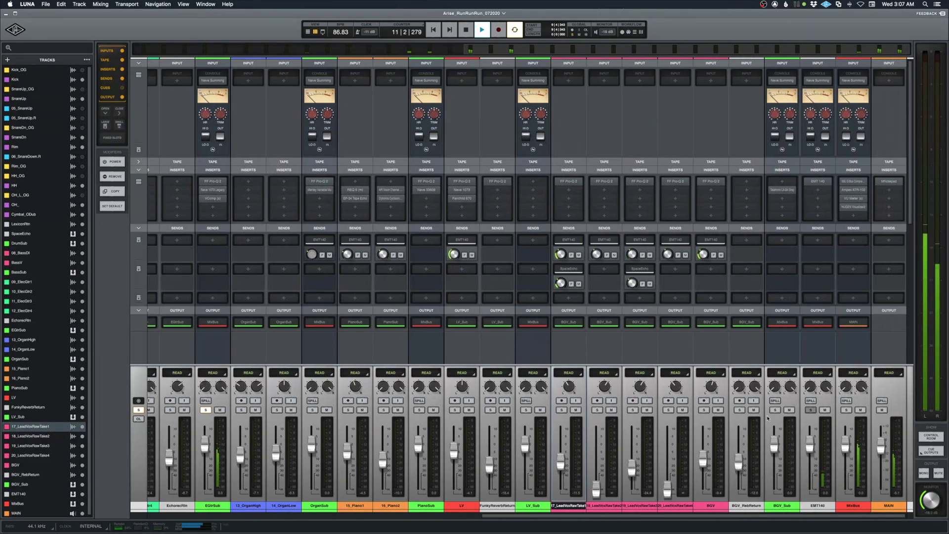
scroll(565, 391, left, 7)
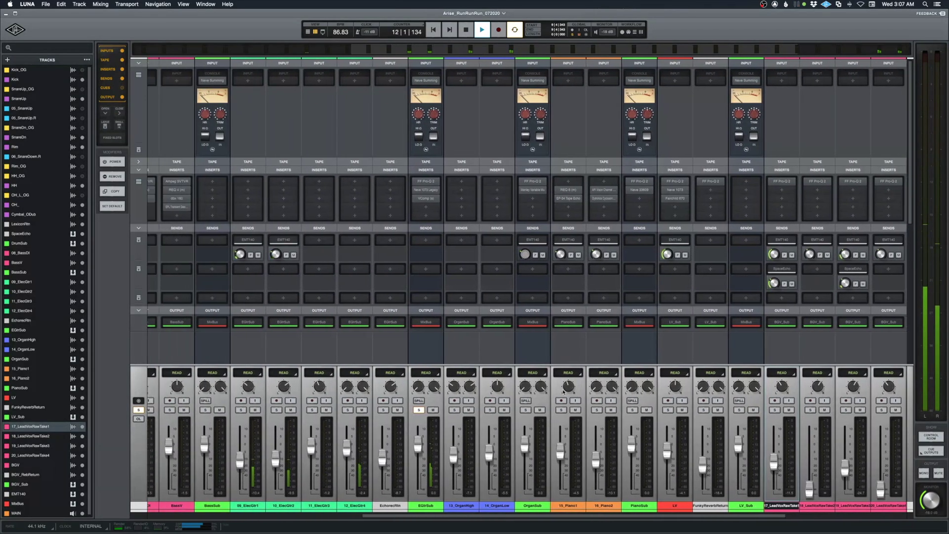
scroll(563, 392, left, 1)
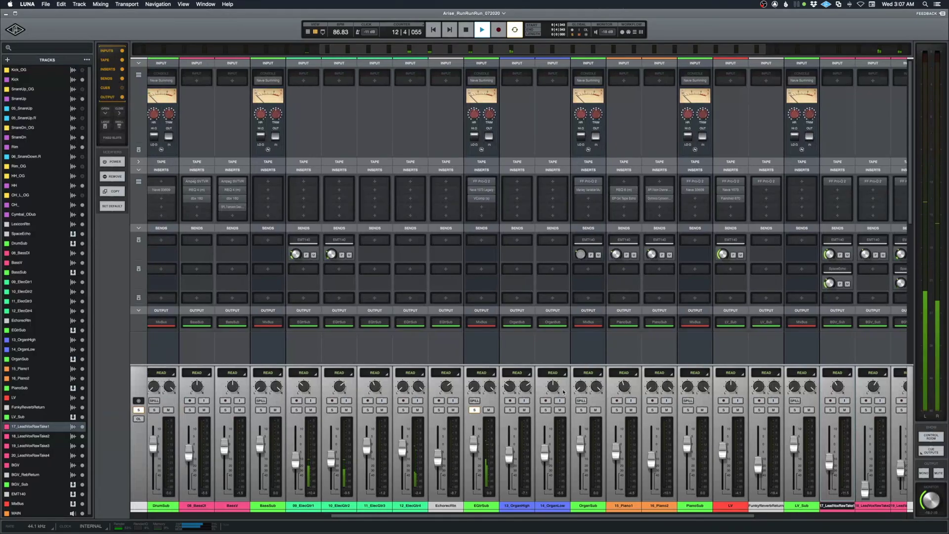
scroll(564, 392, left, 1)
scroll(563, 391, left, 2)
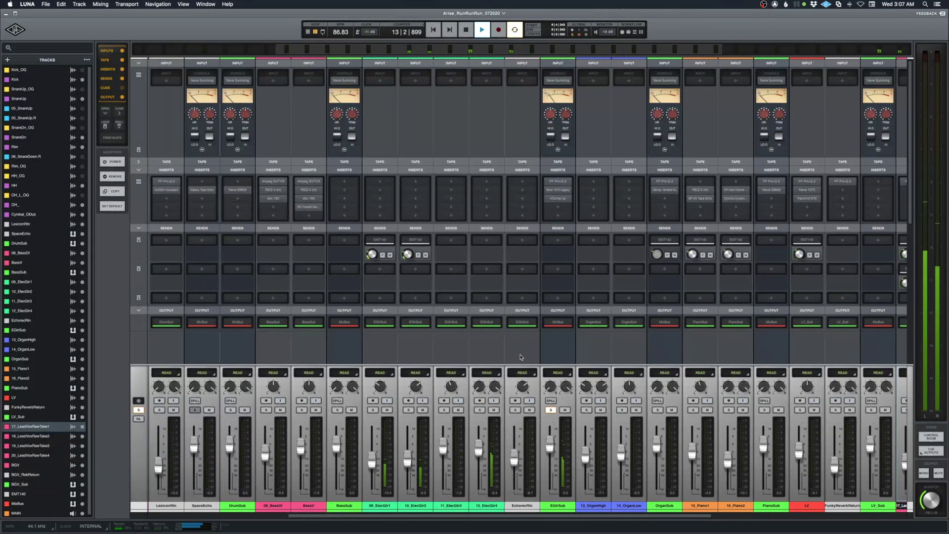
key(space)
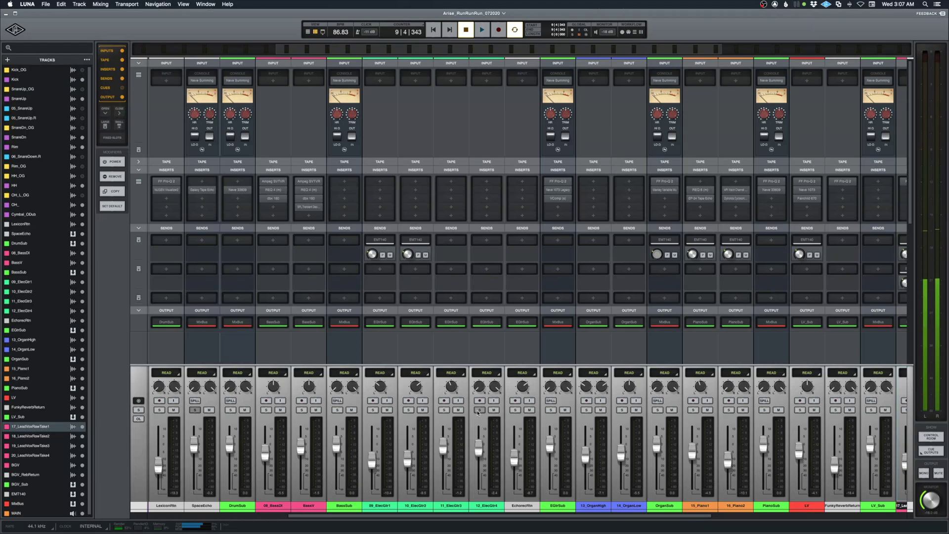
- Solo 11_ElecGtr3, 10_ElecGtr2 and 09_ElecGtr1 and play them back together
click(478, 412)
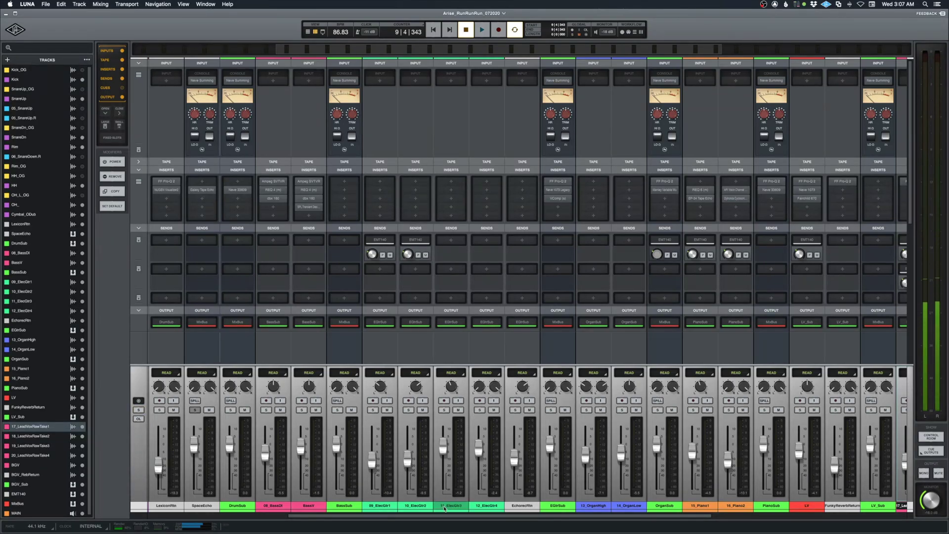
click(444, 410)
click(408, 410)
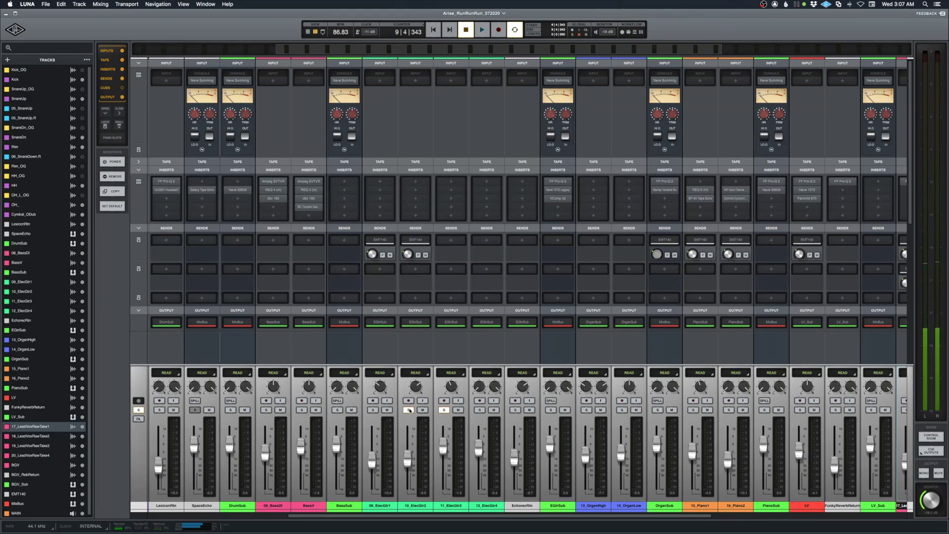
click(373, 409)
key(space)
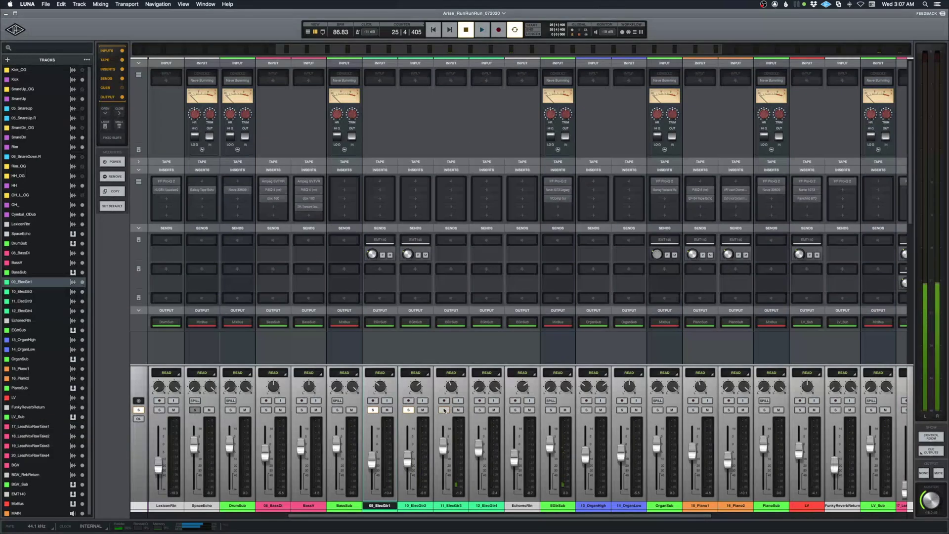
- Place the playhead at bar 6 in the timeline, where the 09_ElecGtr1 part starts, and return to the mixer
key(super+equal)
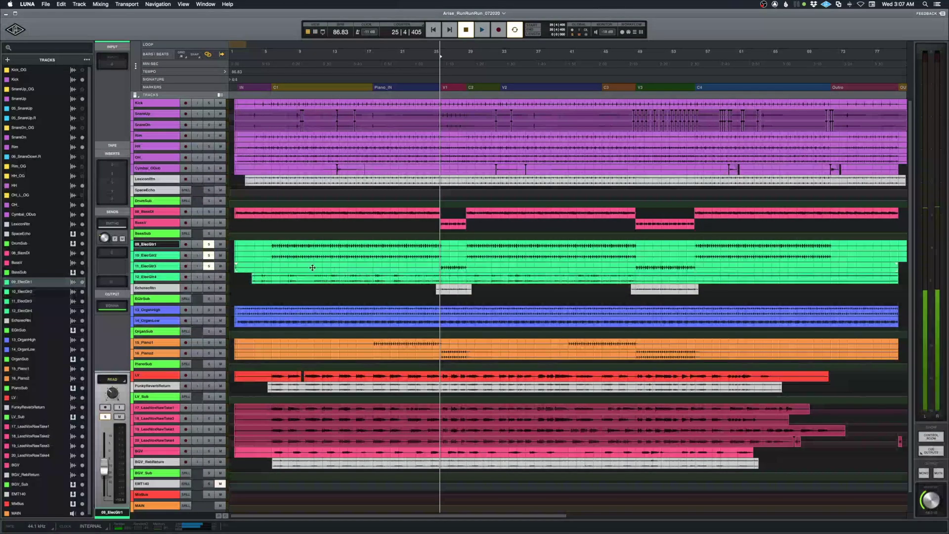
click(277, 245)
key(super+equal)
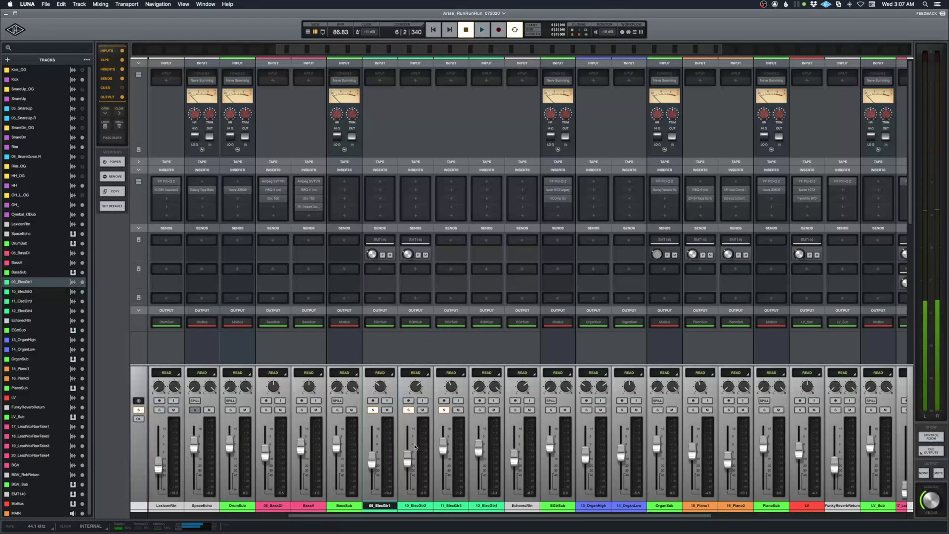
- Clear the solos on the three electric guitars and create a stereo Neve Summing bus named RhythmGTRS
click(377, 410)
click(443, 411)
click(7, 59)
text(Rhy)
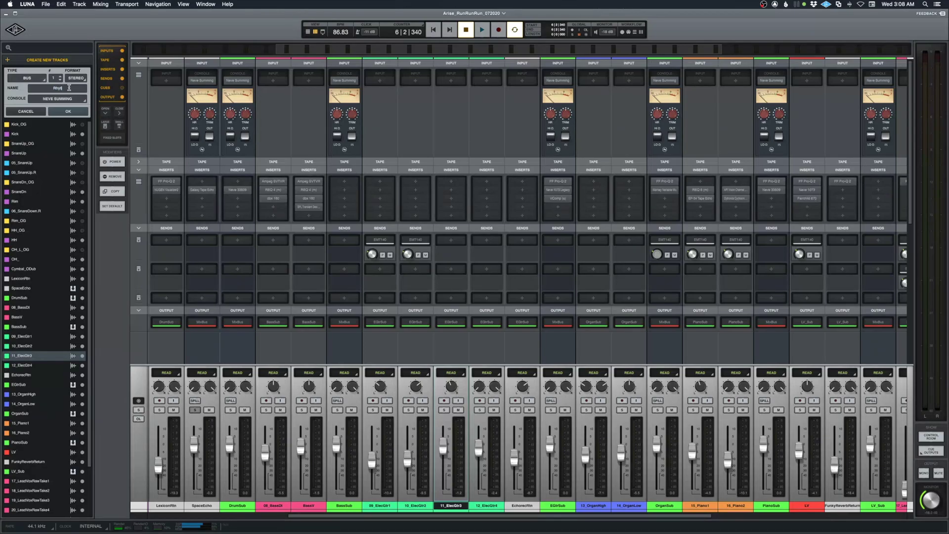
text(thmGTRS)
key(Return)
- Route the RhythmGTRS bus into EGtrSub, make it solo-safe, and audition electric guitars 1 to 3 through it
click(487, 322)
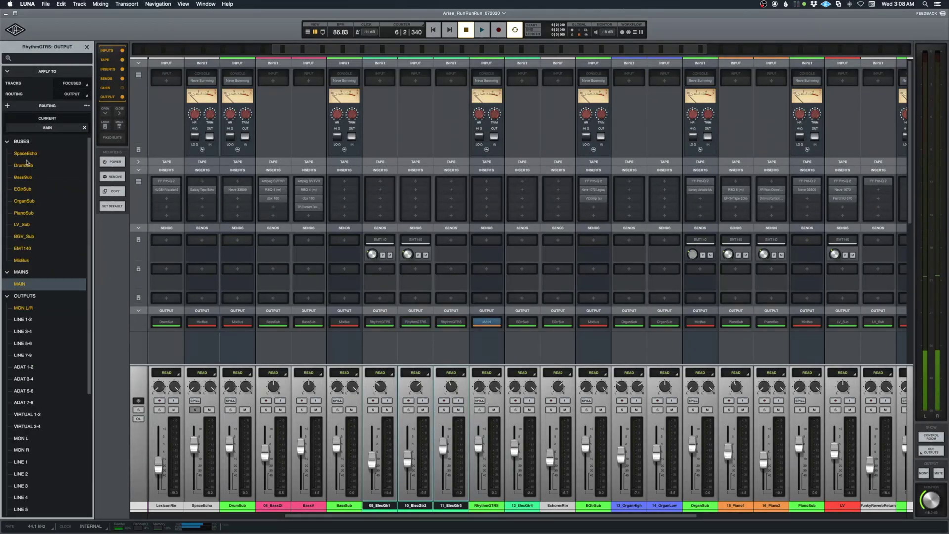
click(480, 410)
key(space)
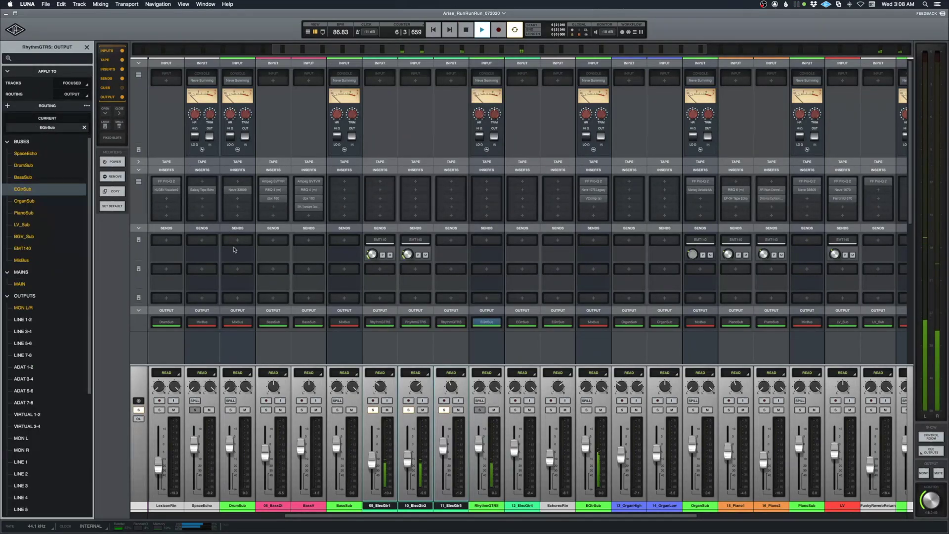
click(86, 48)
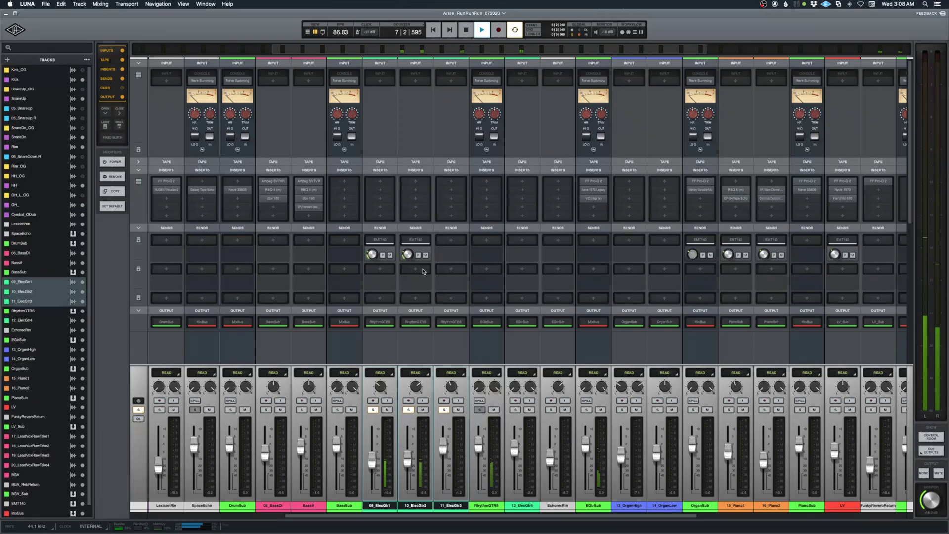
key(space)
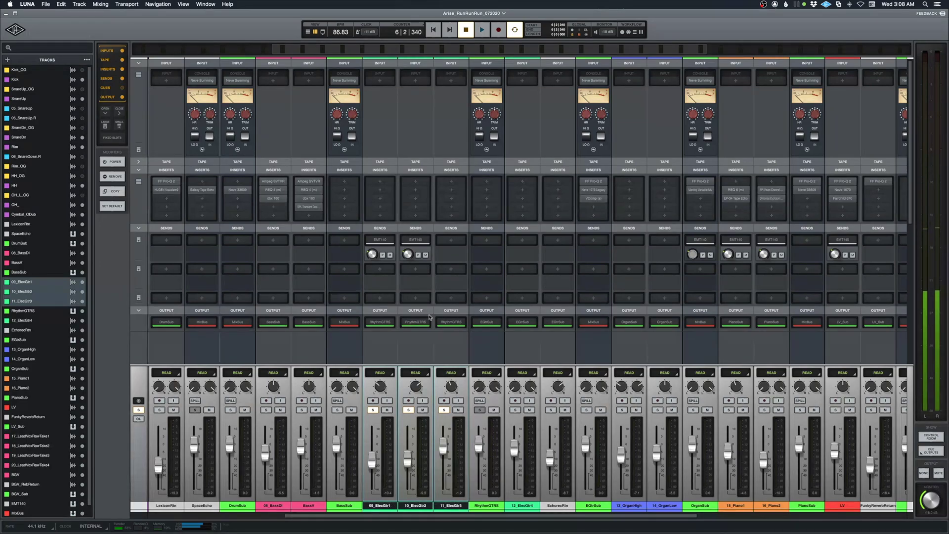
- Load EchoBoy in the second insert of the RhythmGTRS bus, shorten its echo time, and audition the guitars through it
click(486, 191)
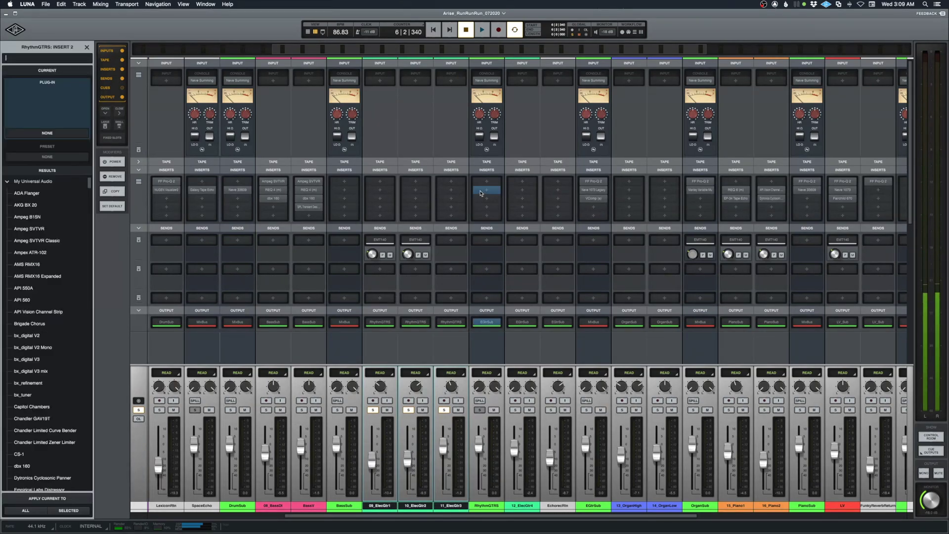
text(echoboy)
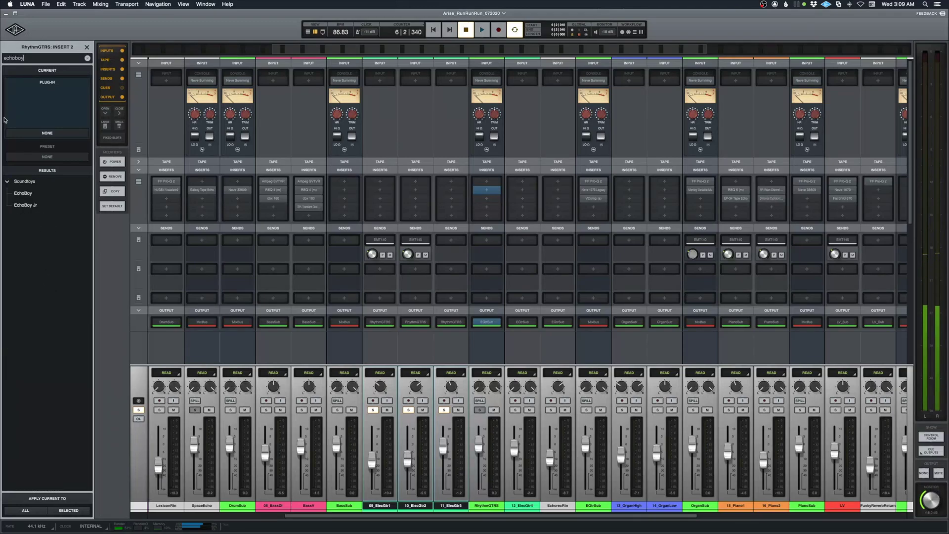
double_click(30, 194)
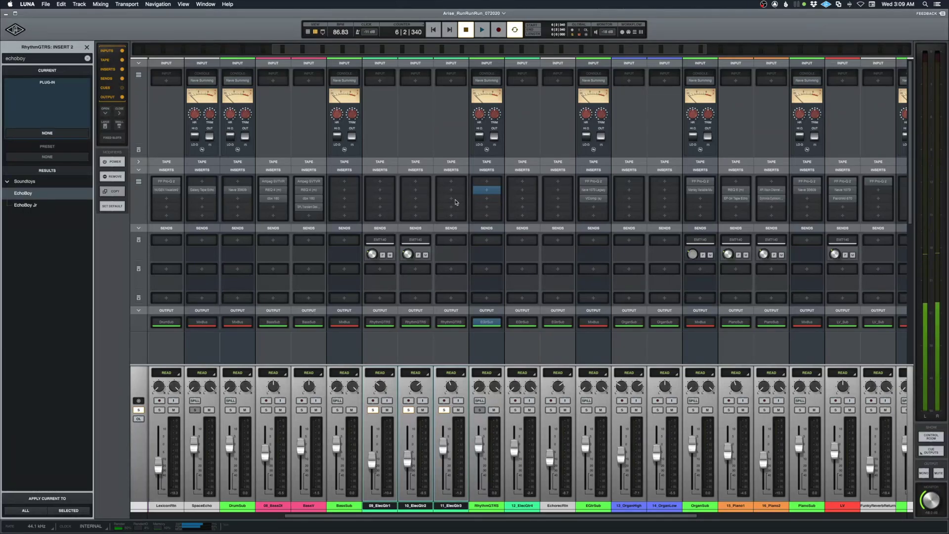
key(space)
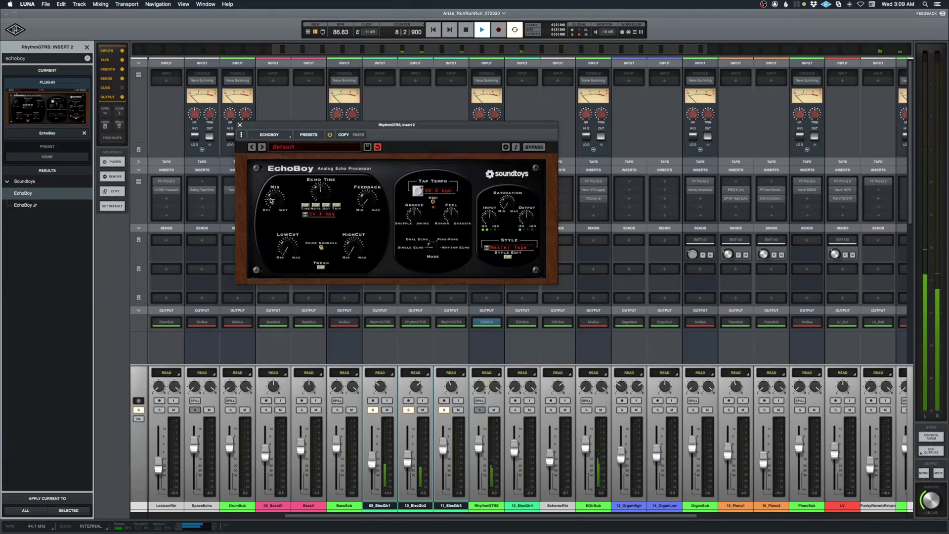
key(space)
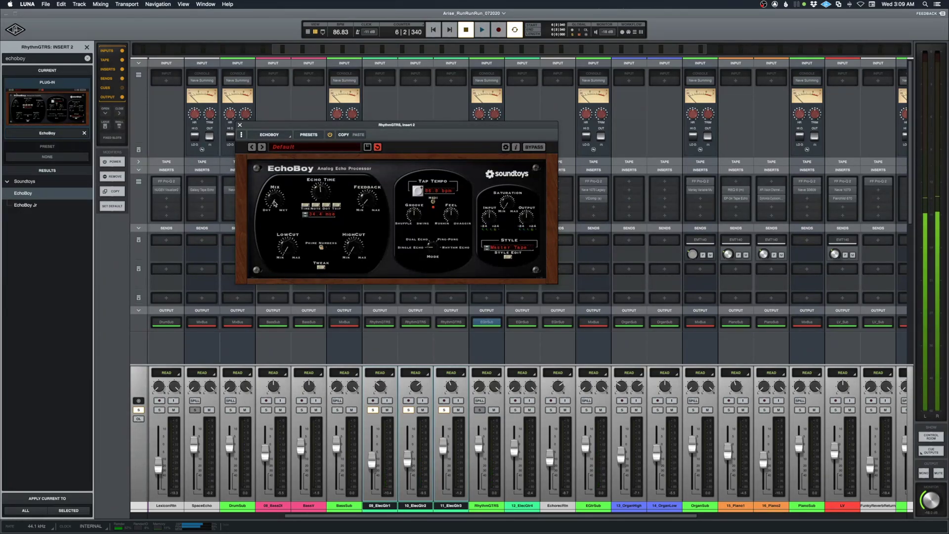
- Fine-tune the RhythmGTRS EchoBoy's echo time and low cut while auditioning the rhythm guitars
key(space)
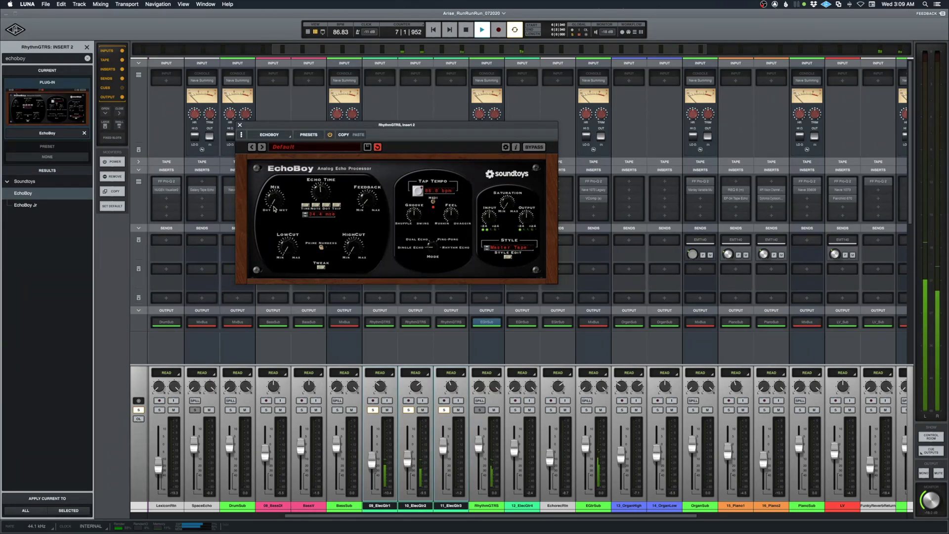
key(space)
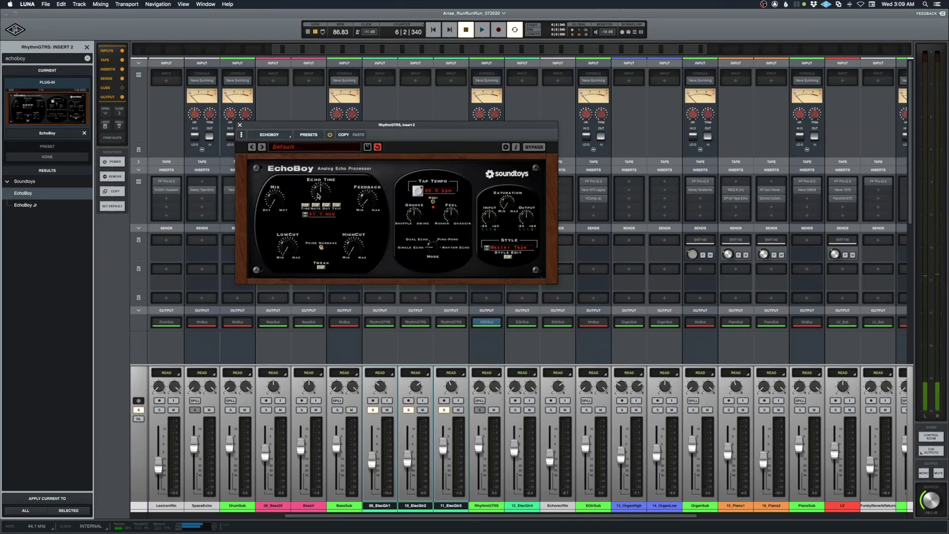
key(space)
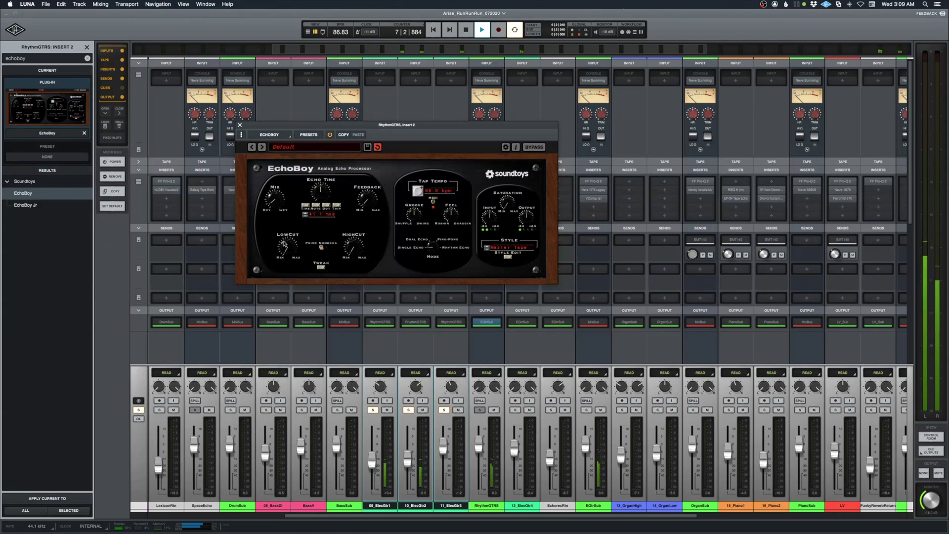
key(space)
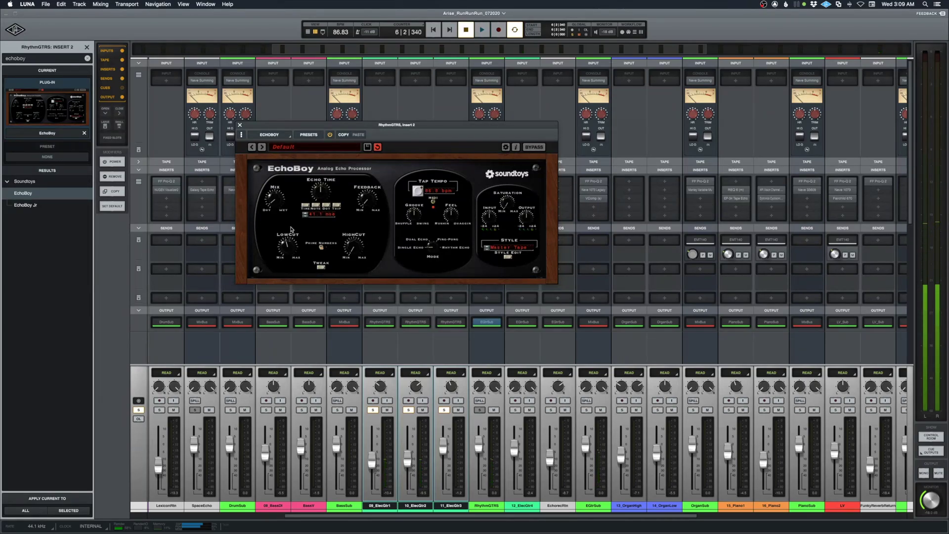
key(space)
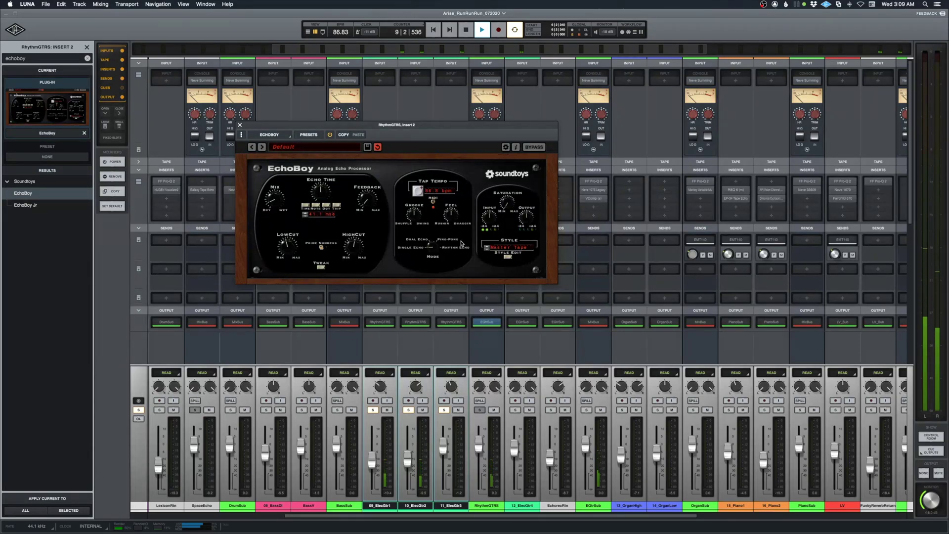
- Change the RhythmGTRS EchoBoy's style to Space Echo and audition the guitars with it
key(space)
click(499, 248)
click(495, 195)
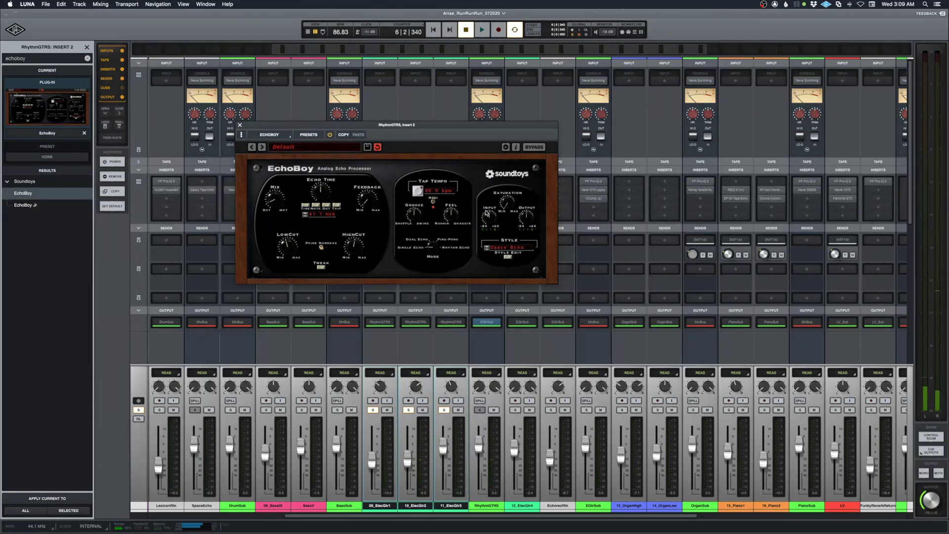
key(space)
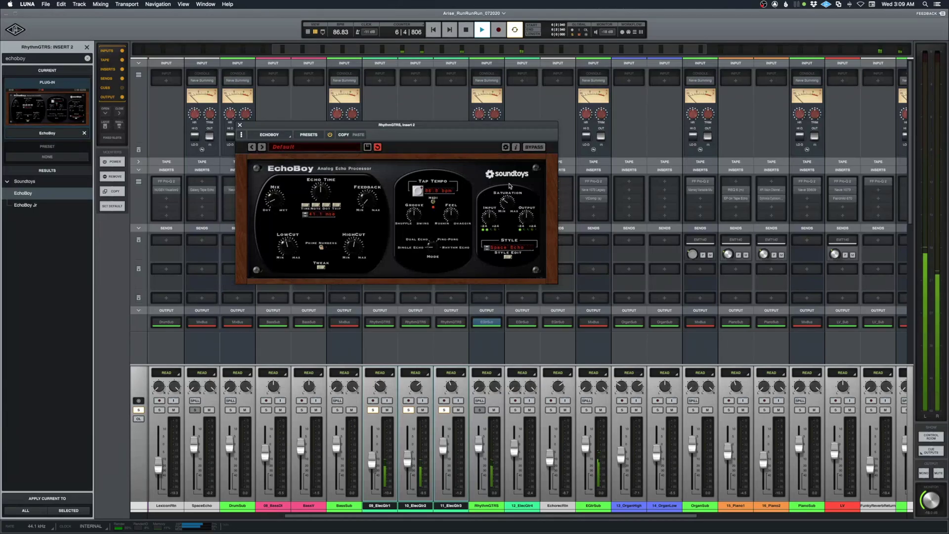
key(space)
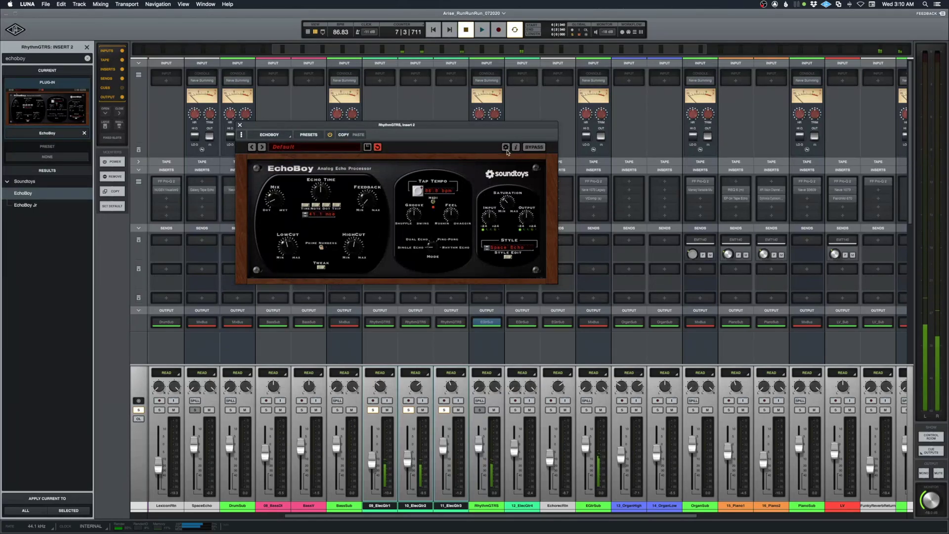
- Compare the rhythm guitars with the RhythmGTRS EchoBoy bypassed and active
key(space)
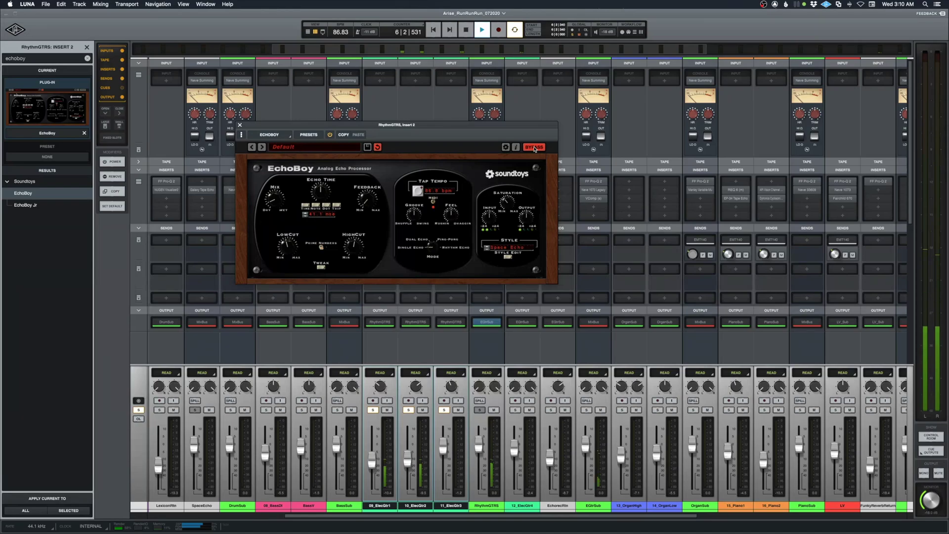
click(535, 148)
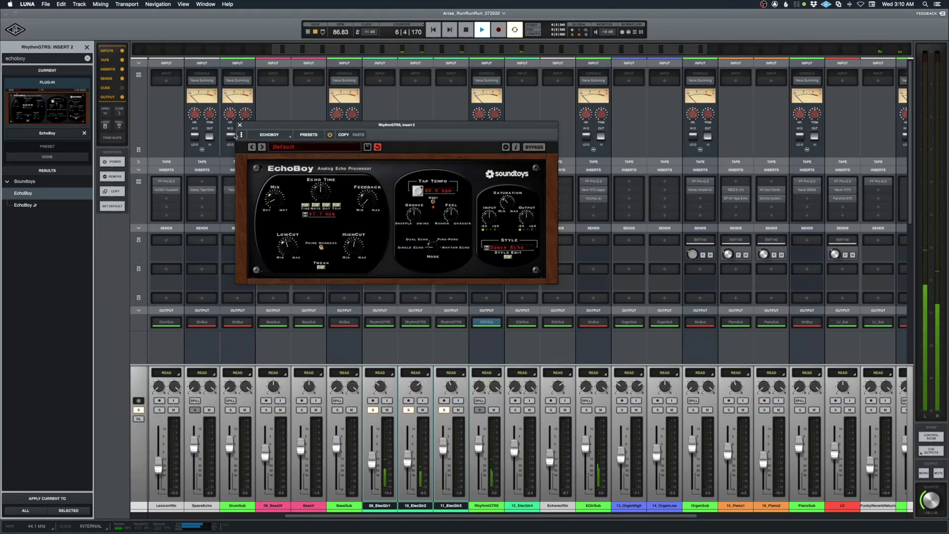
key(space)
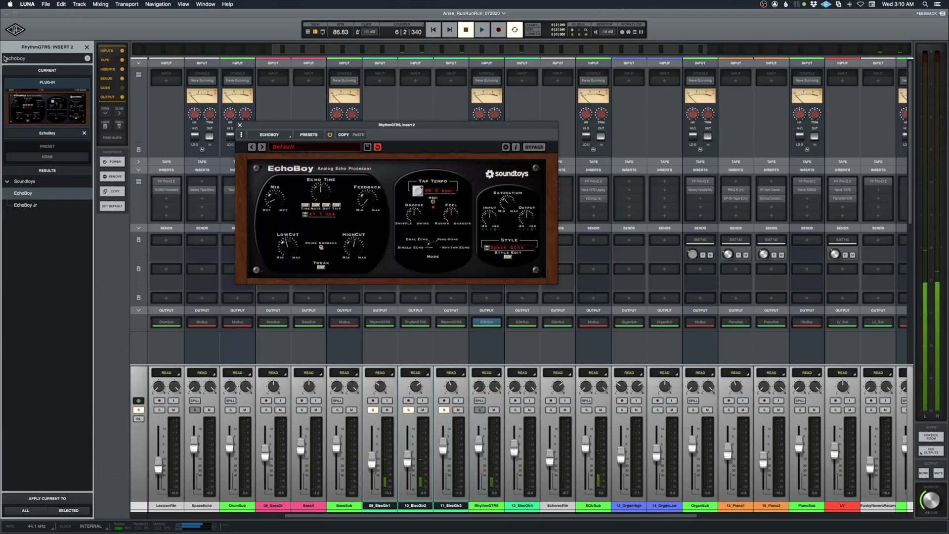
- Lower the RhythmGTRS fader slightly, then clear the guitar solos to hear the bus in the full mix
click(87, 47)
key(space)
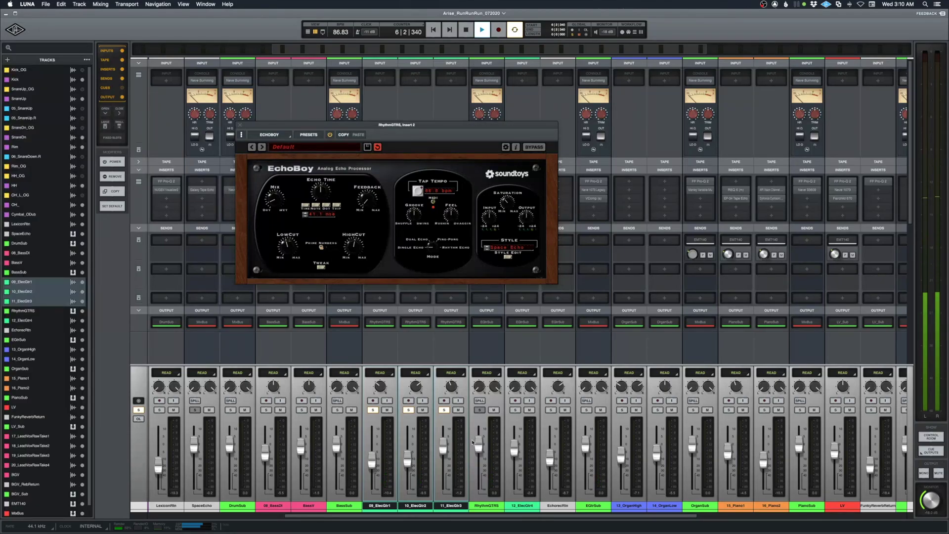
mouse_move(478, 446)
mouse_down()
mouse_move(478, 511)
mouse_move(478, 453)
mouse_up()
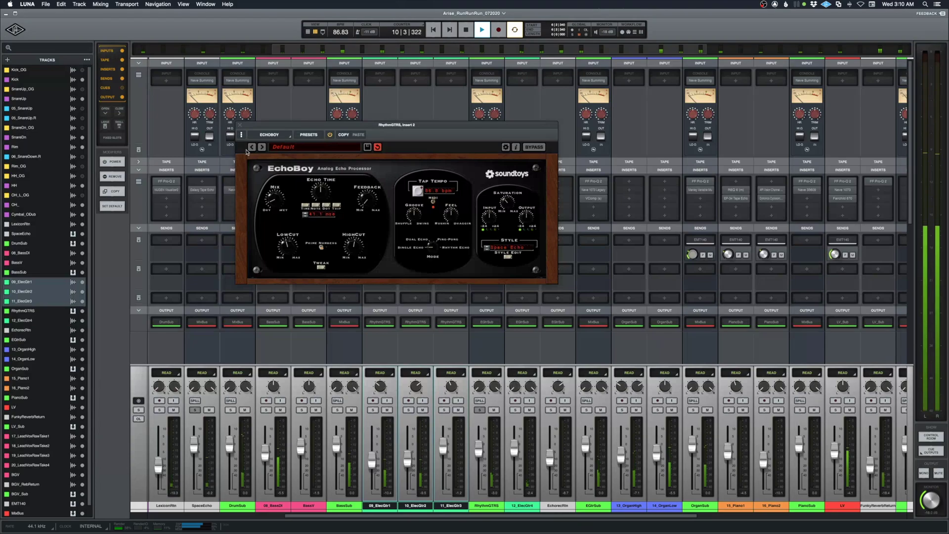
click(241, 125)
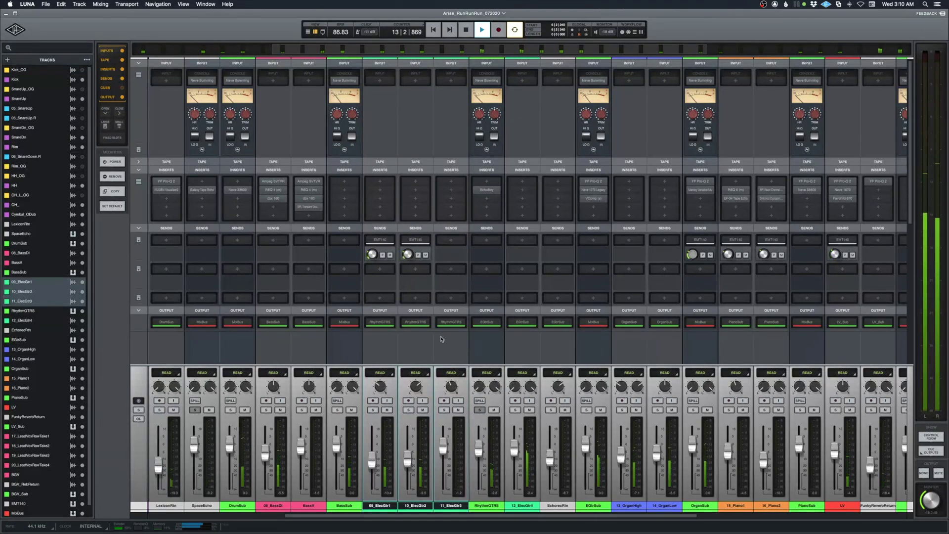
- Load EchoBoy in the second insert of the BGV track and solo that track
scroll(441, 339, right, 15)
key(space)
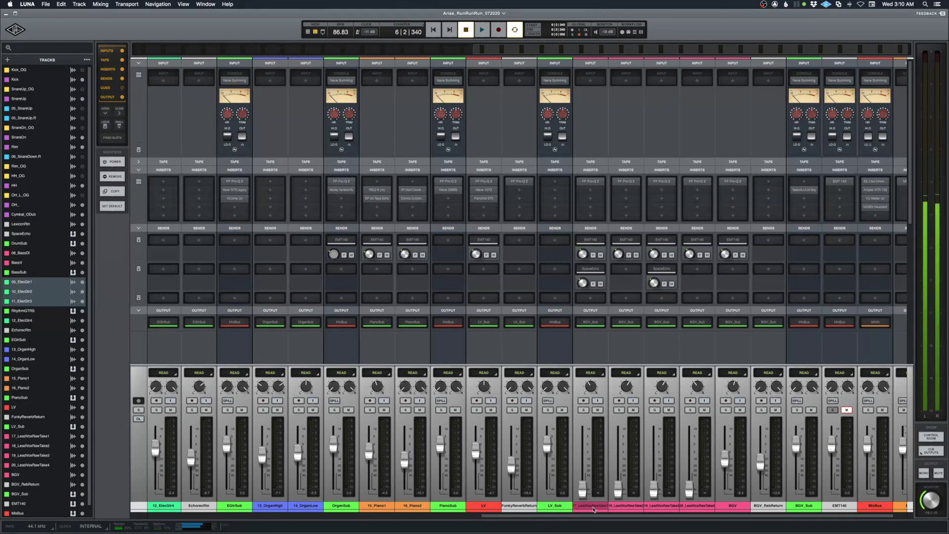
key(space)
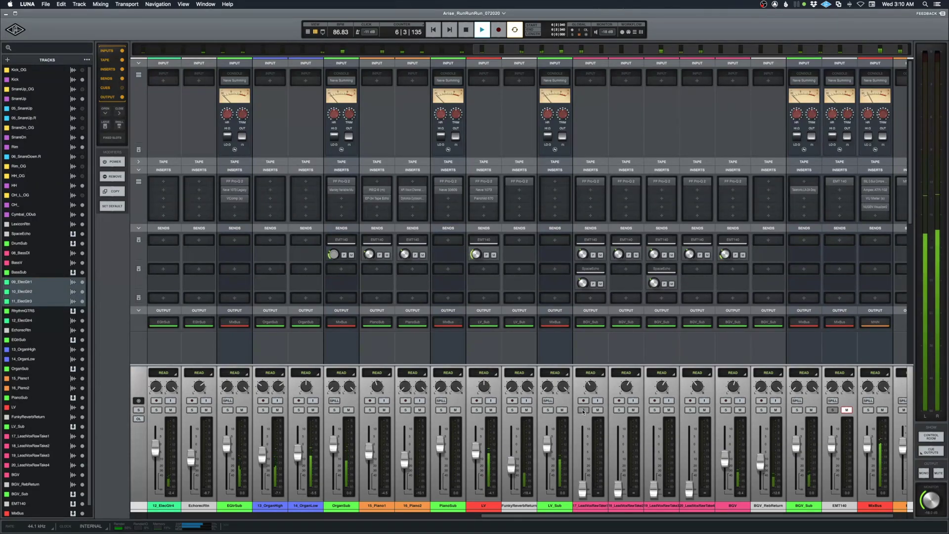
key(space)
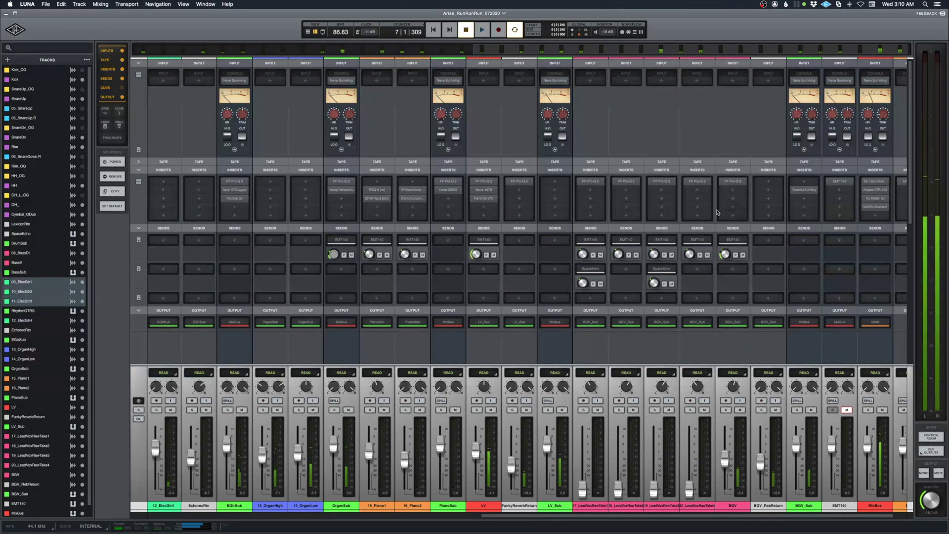
click(733, 191)
text(echoboy)
key(Return)
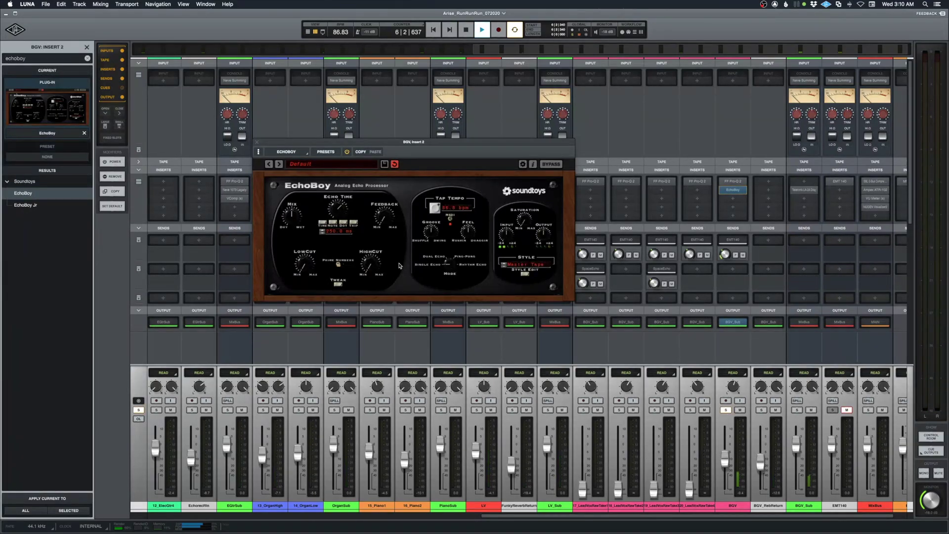
- Shorten the BGV EchoBoy's echo time and set its style to Space Echo while auditioning the vocals
key(space)
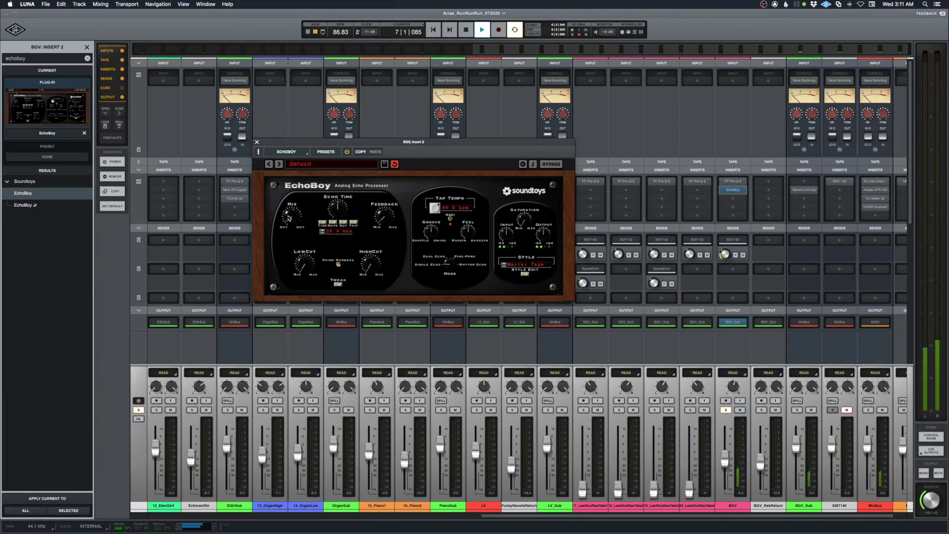
click(527, 264)
click(519, 210)
key(space)
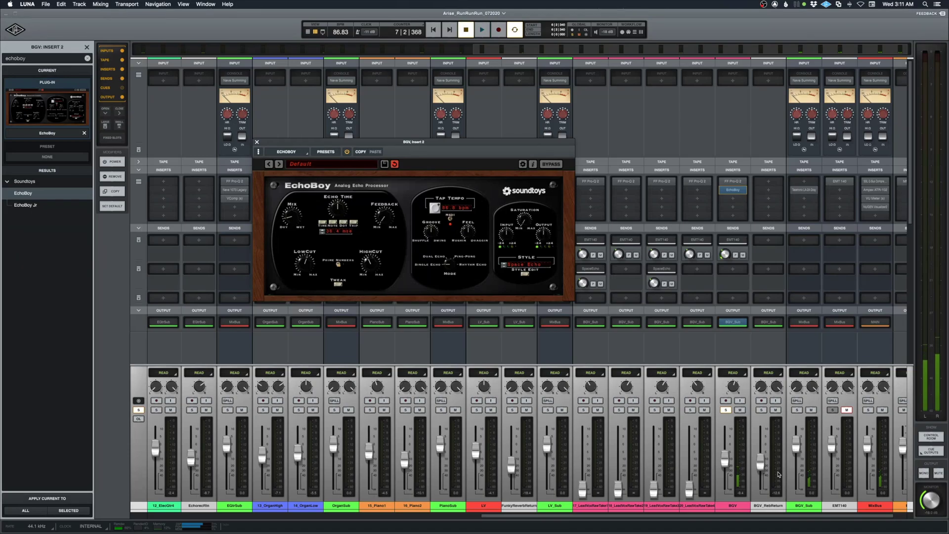
- Unsolo BGV, play it in the full mix, and close its EchoBoy window
key(space)
click(726, 410)
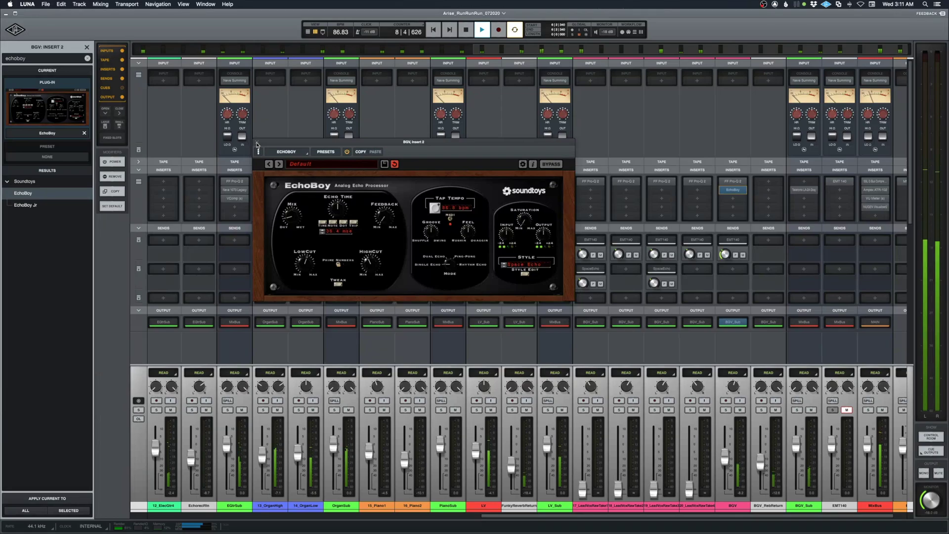
click(257, 143)
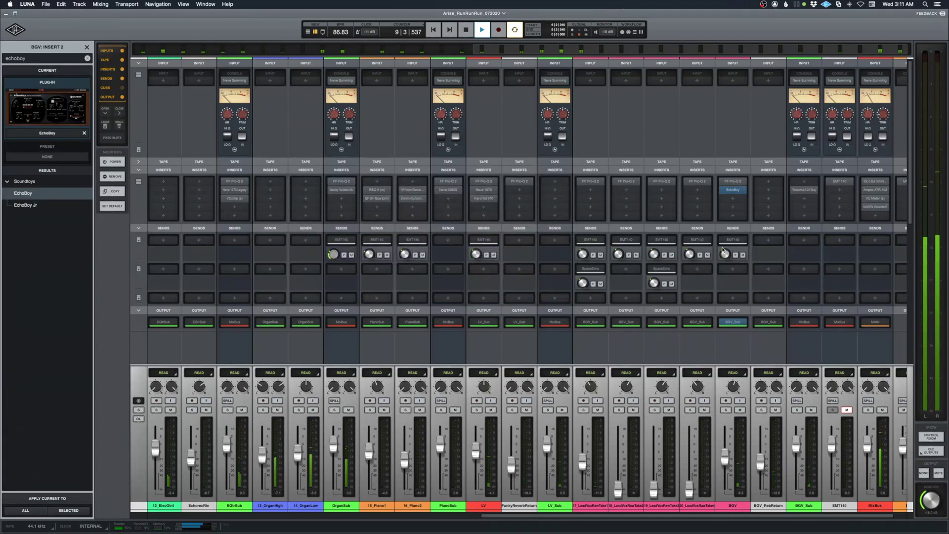
- Copy the BGV EchoBoy to the four LeadVoxRawTake tracks, and give 17_LeadVoxRawTake1 a different echo time
key(space)
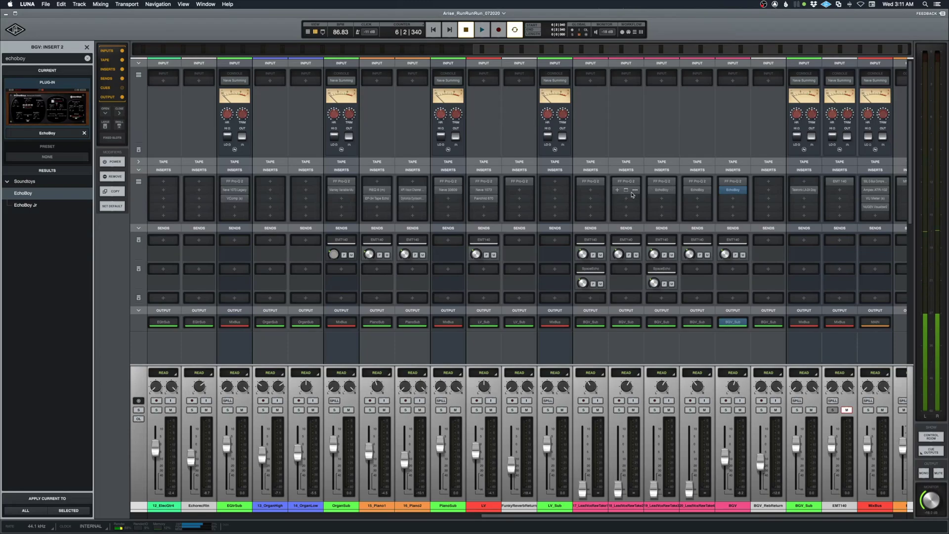
click(591, 191)
key(space)
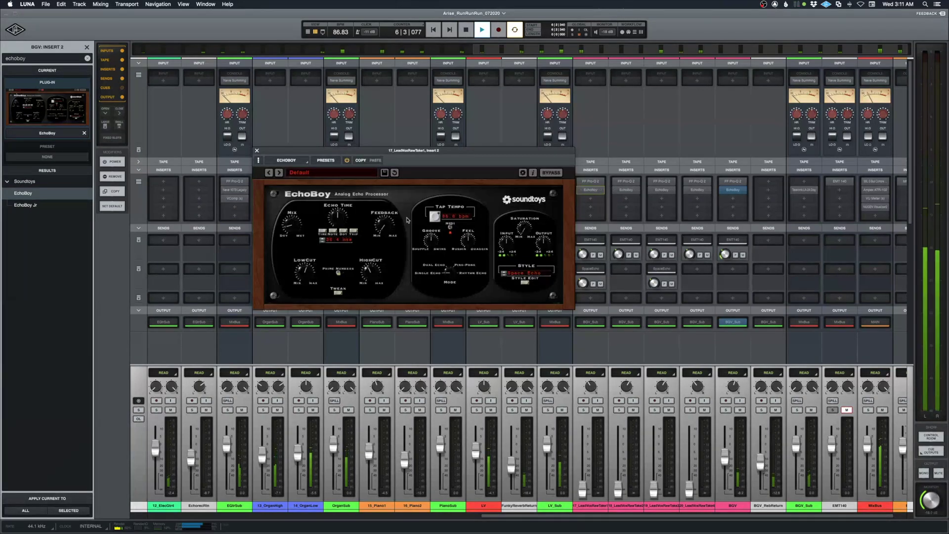
drag(338, 220, 338, 217)
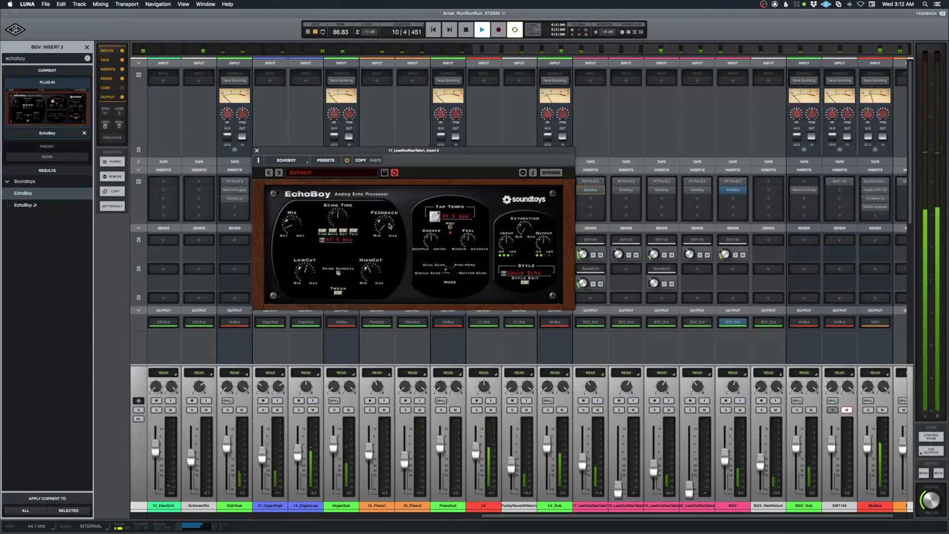
- Vary the EchoBoy echo times on 19_LeadVoxRawTake3 and 20_LeadVoxRawTake4, and unmute the EMT140 bus for playback in the mix
click(662, 190)
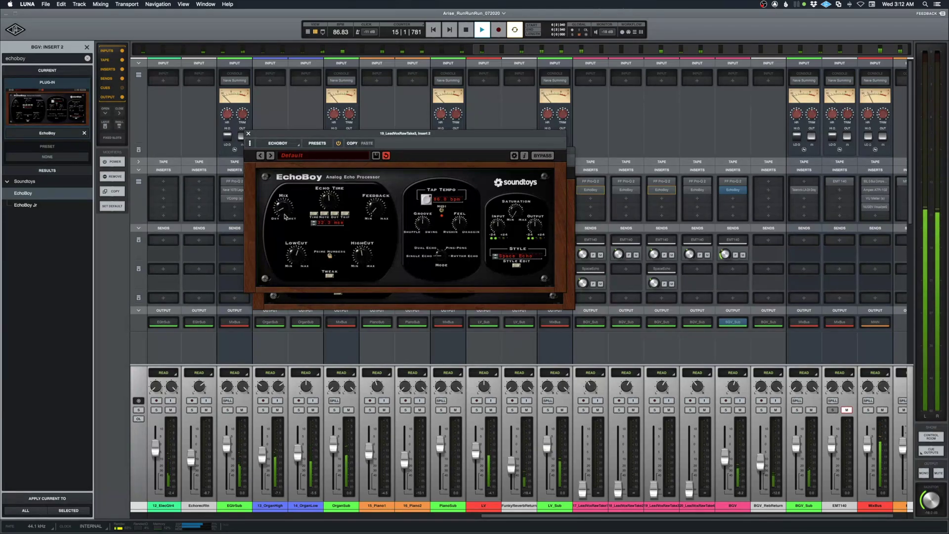
click(249, 133)
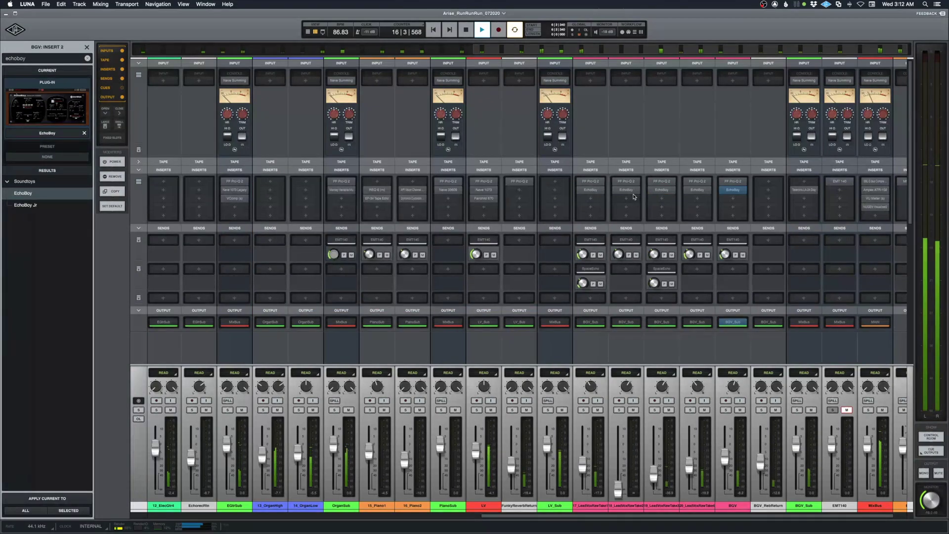
click(697, 190)
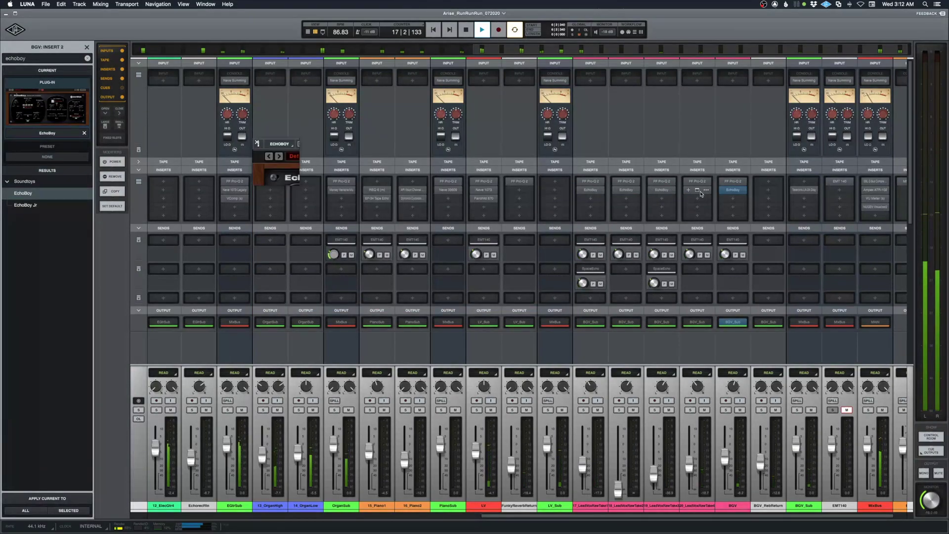
drag(335, 214, 335, 215)
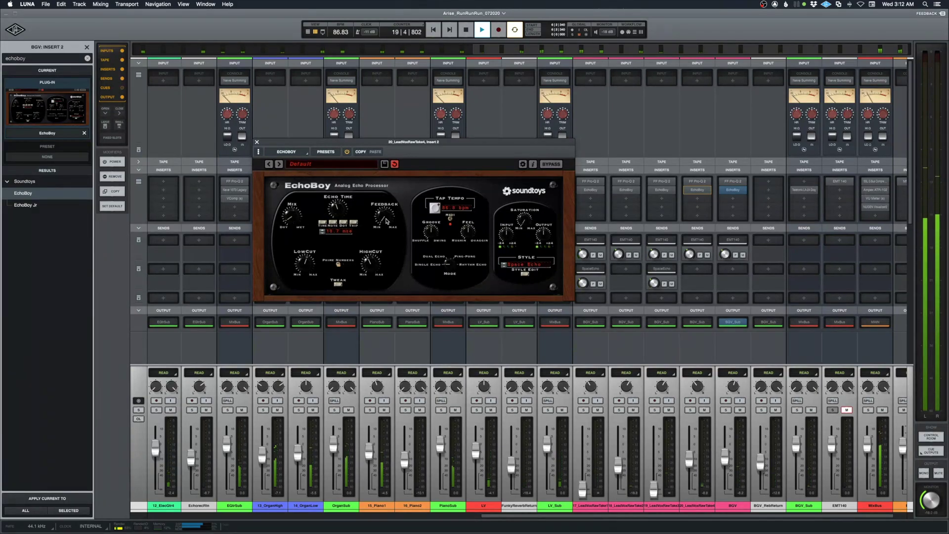
click(663, 190)
click(709, 345)
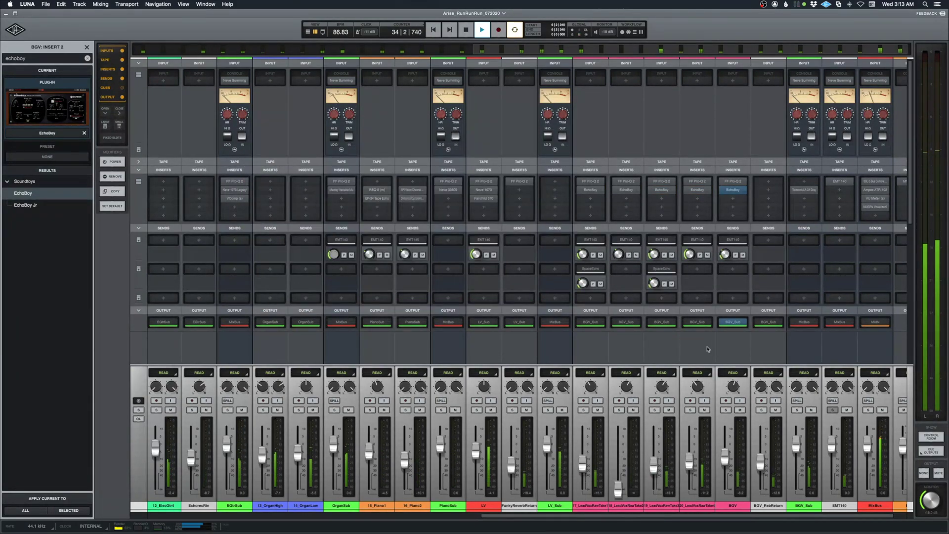
- Solo the LV track, mute the EMT140 bus, and play the lead vocal without its plate reverb
scroll(710, 346, left, 2)
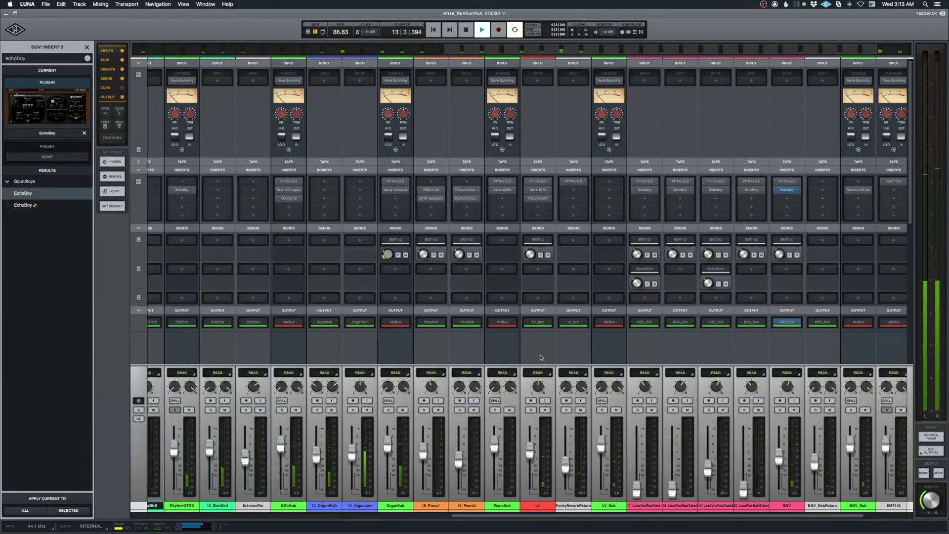
key(space)
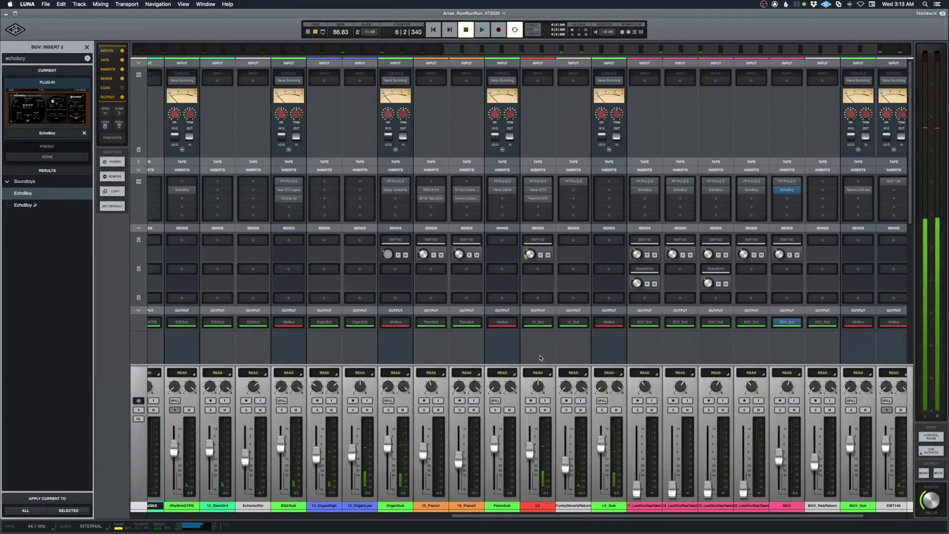
click(536, 506)
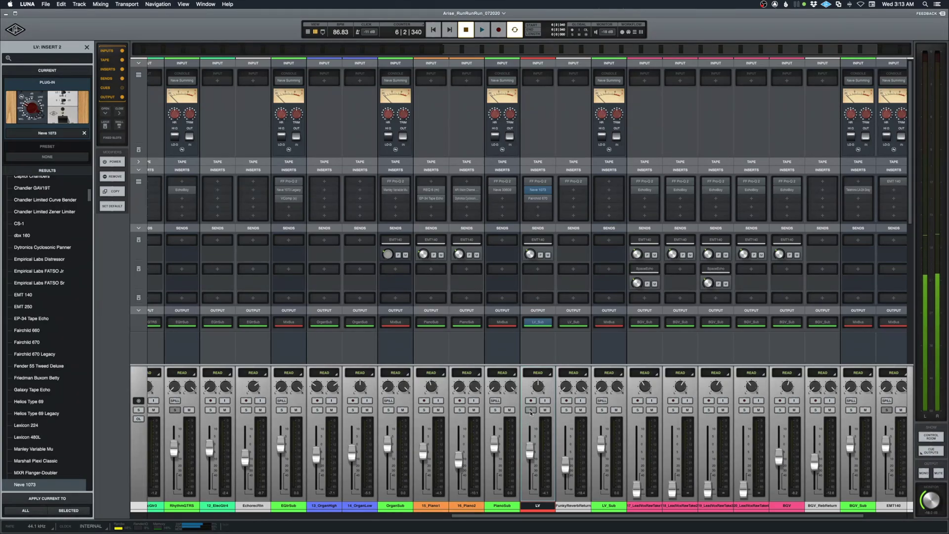
key(space)
click(531, 410)
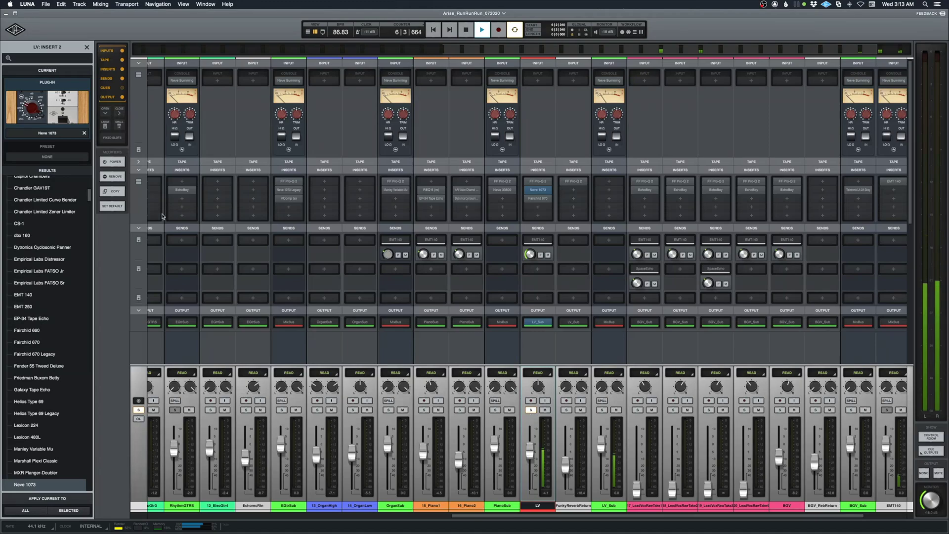
key(space)
click(900, 410)
key(space)
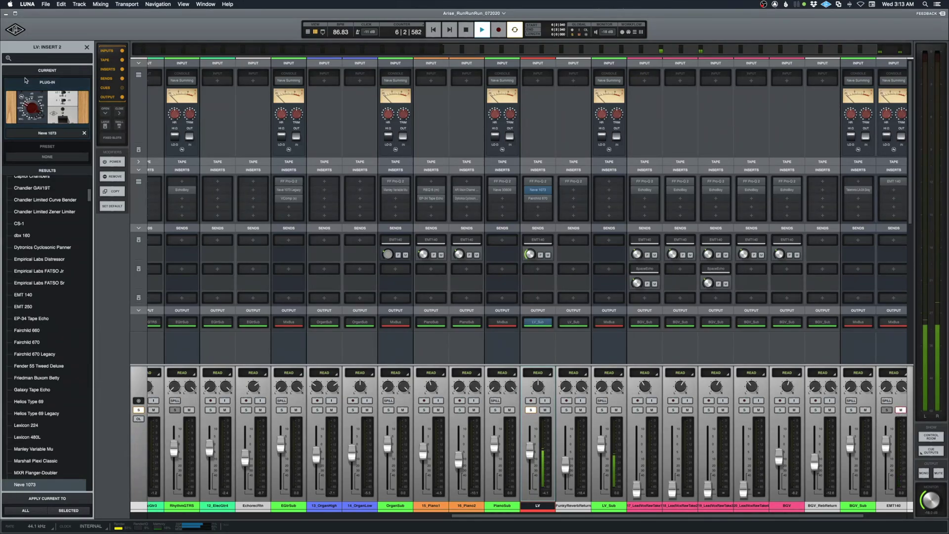
- Create one stereo bus named LV_Reflections with the Neve Summing console and select it
click(87, 48)
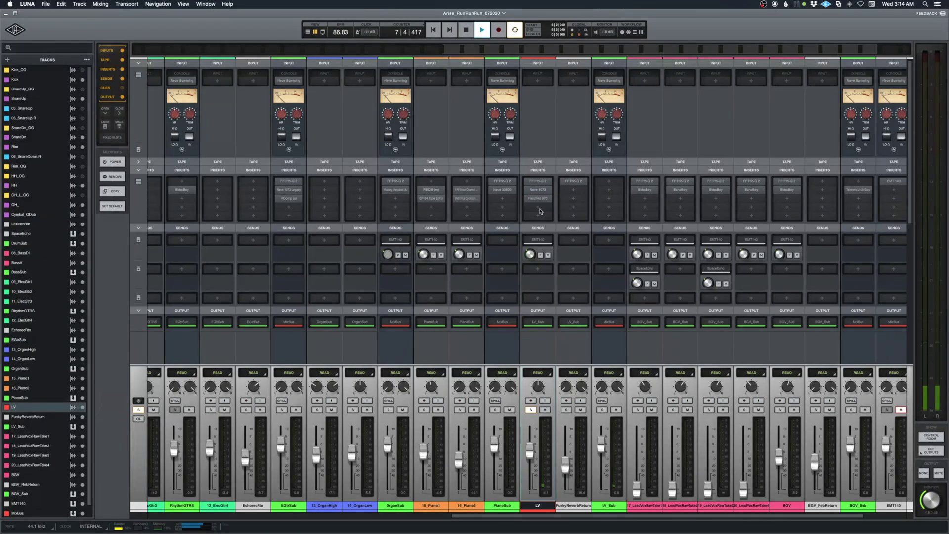
click(7, 60)
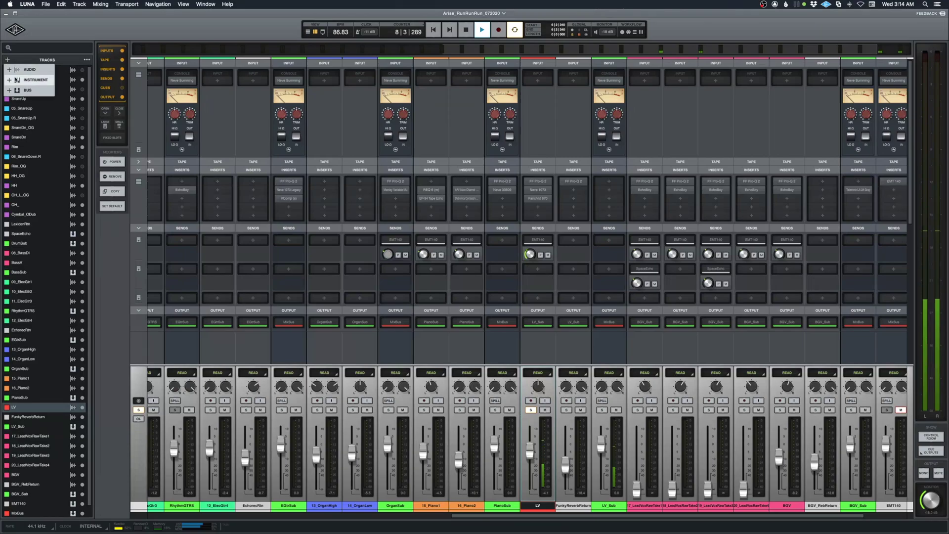
click(20, 90)
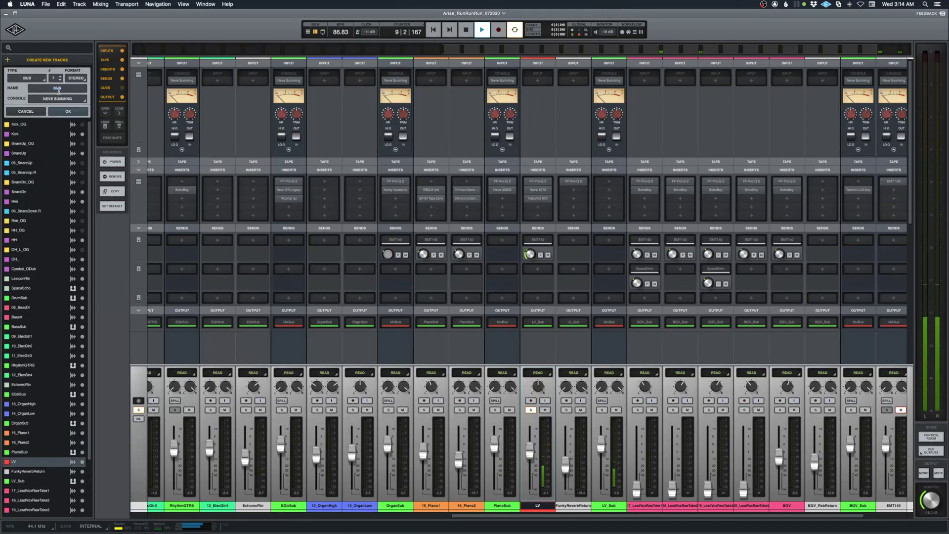
text(LV_Reflections)
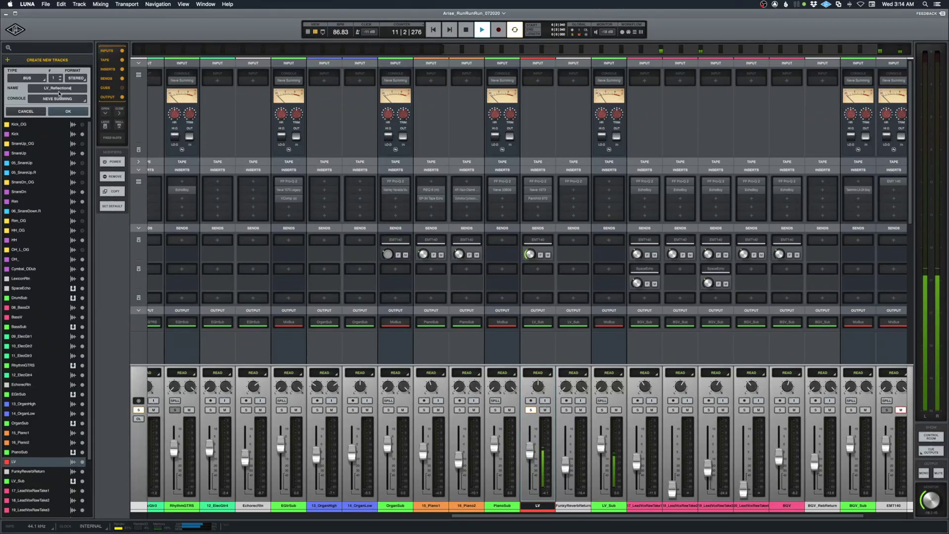
key(Return)
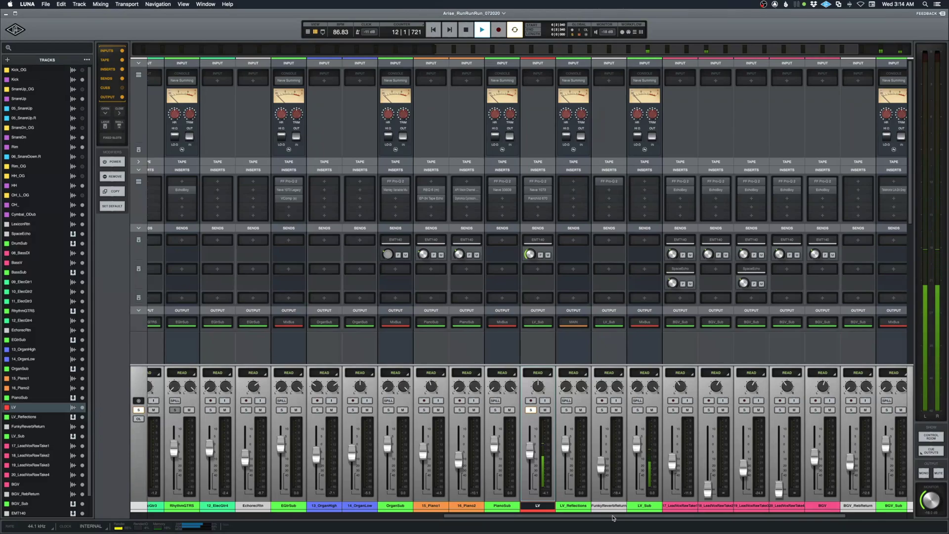
click(577, 512)
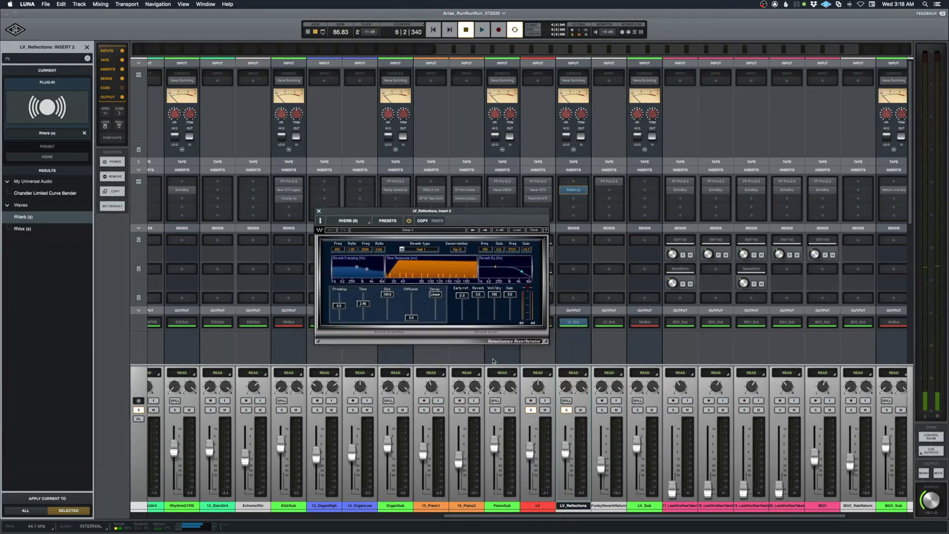
- Raise the LV_Reflections RVerb's early reflections to 0.0 and compare the Hall 2 reverb type before settling on Hall 1
drag(462, 295, 462, 282)
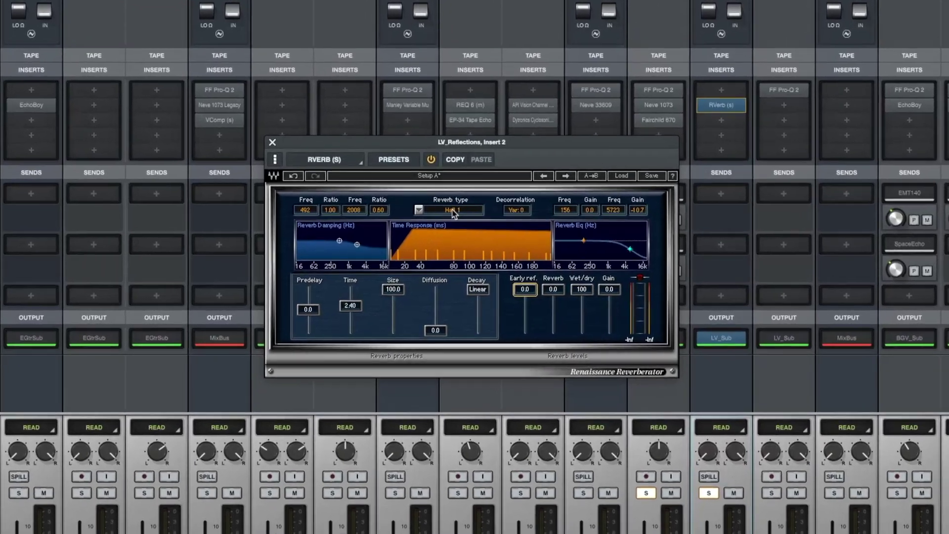
drag(453, 214, 452, 213)
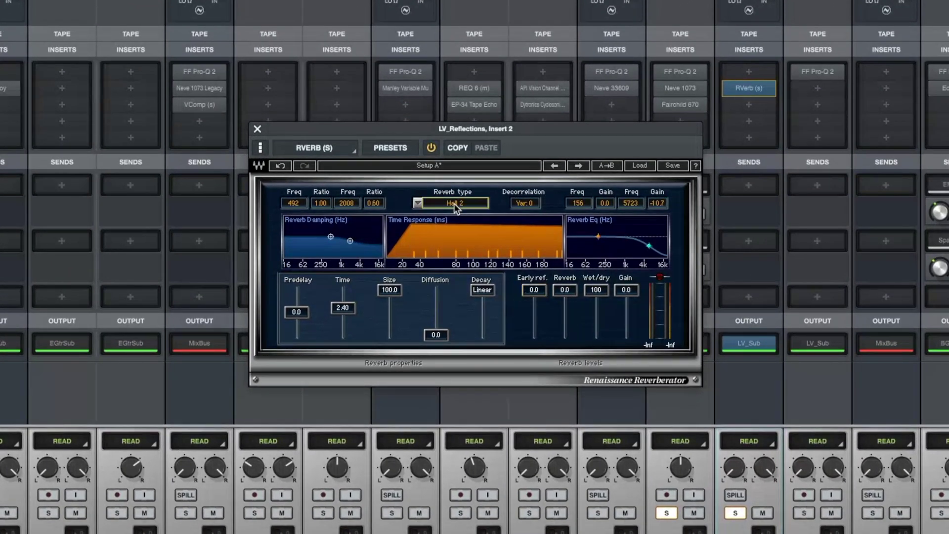
click(419, 203)
click(420, 219)
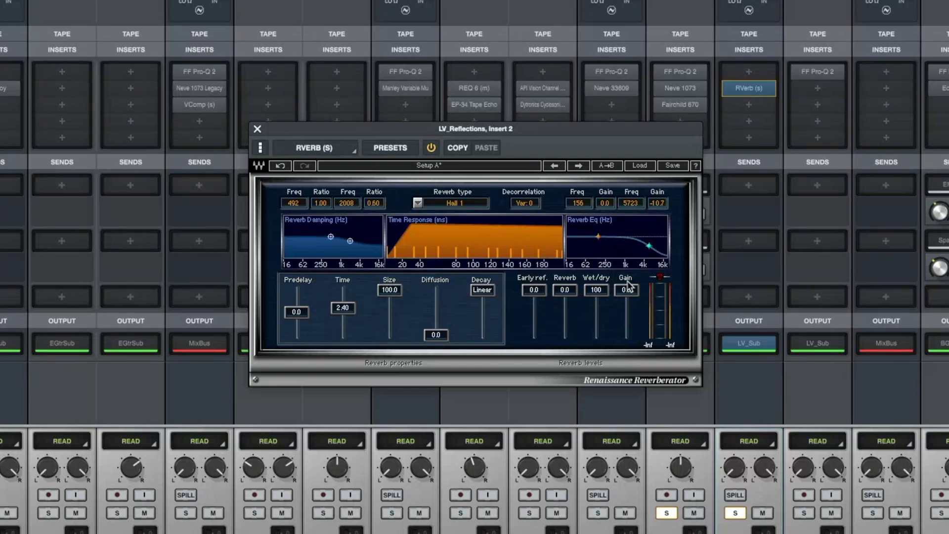
- Keep the RVerb's early reflections at 0.0, turn its reverb level off, and reduce the size to about 30
click(536, 292)
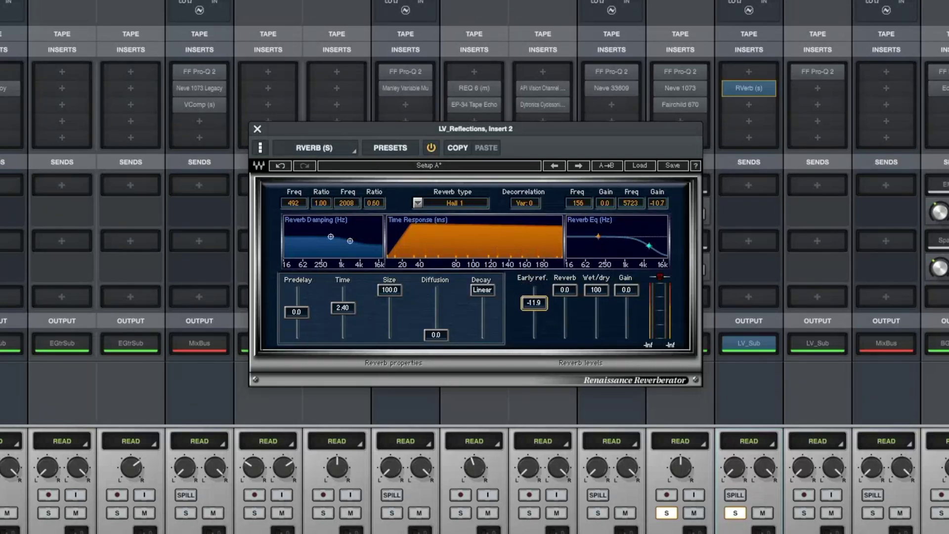
drag(564, 290, 564, 335)
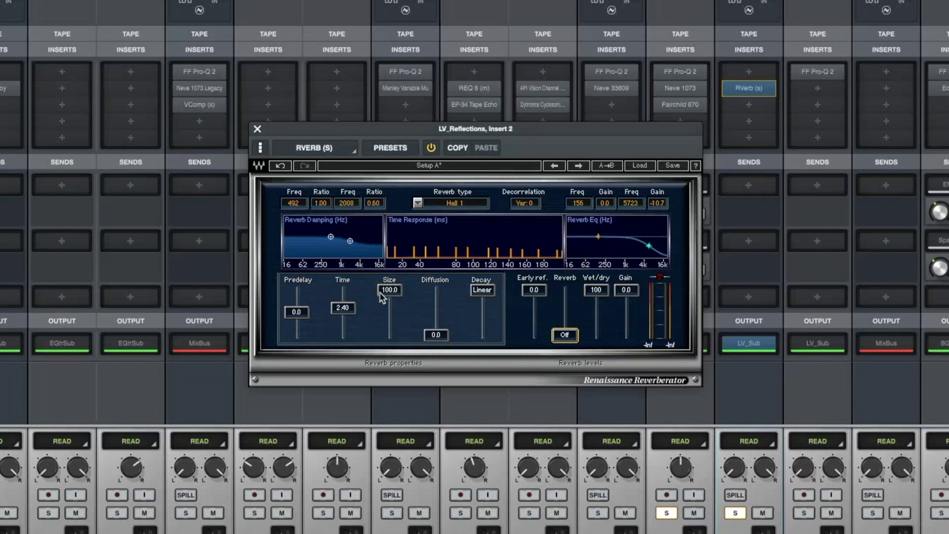
drag(392, 294, 390, 321)
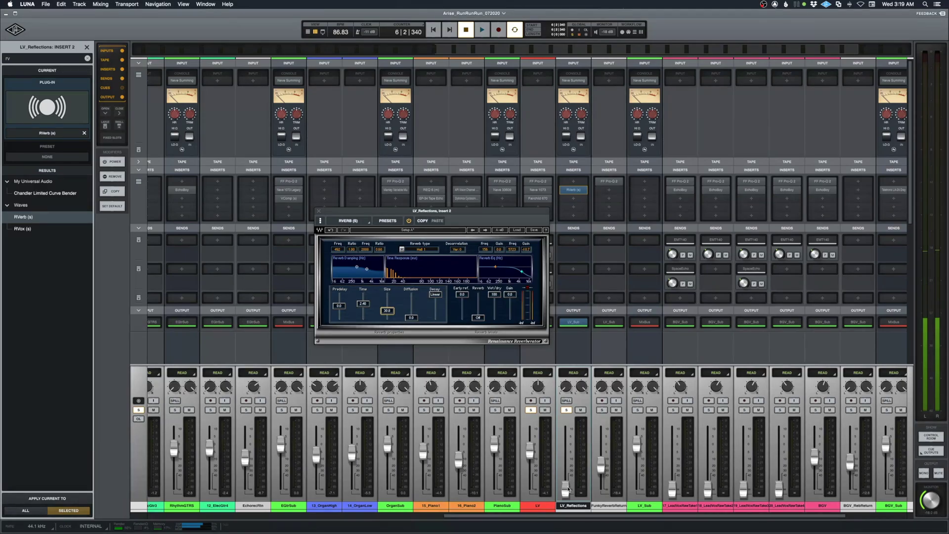
- Raise the LV_Reflections fader from the bottom while playing the soloed lead vocal, and settle its level
key(space)
drag(568, 487, 568, 440)
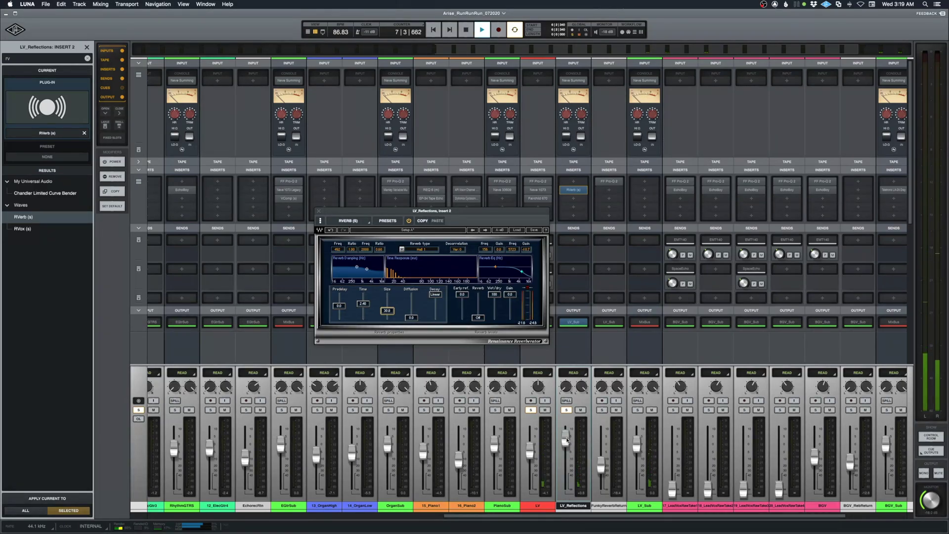
mouse_move(568, 441)
mouse_down()
mouse_move(567, 491)
mouse_move(566, 446)
mouse_up()
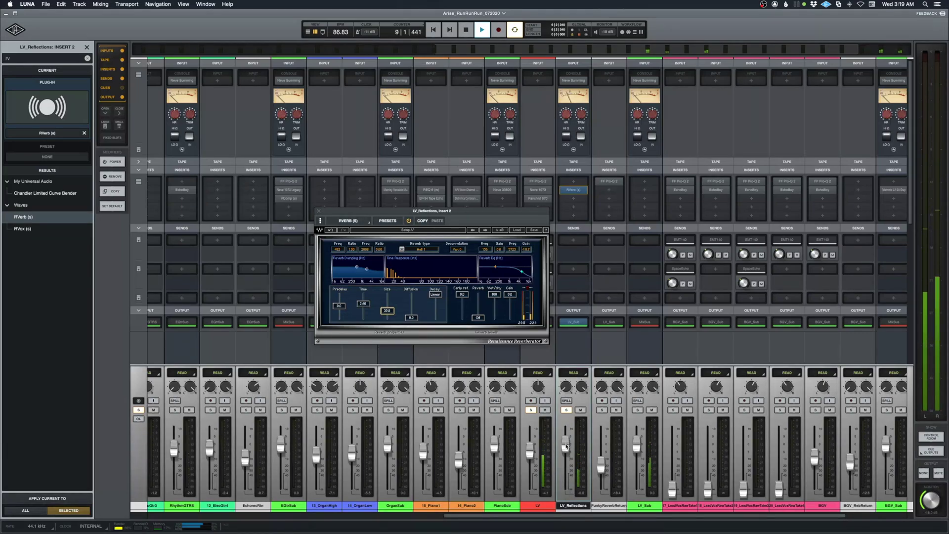
key(space)
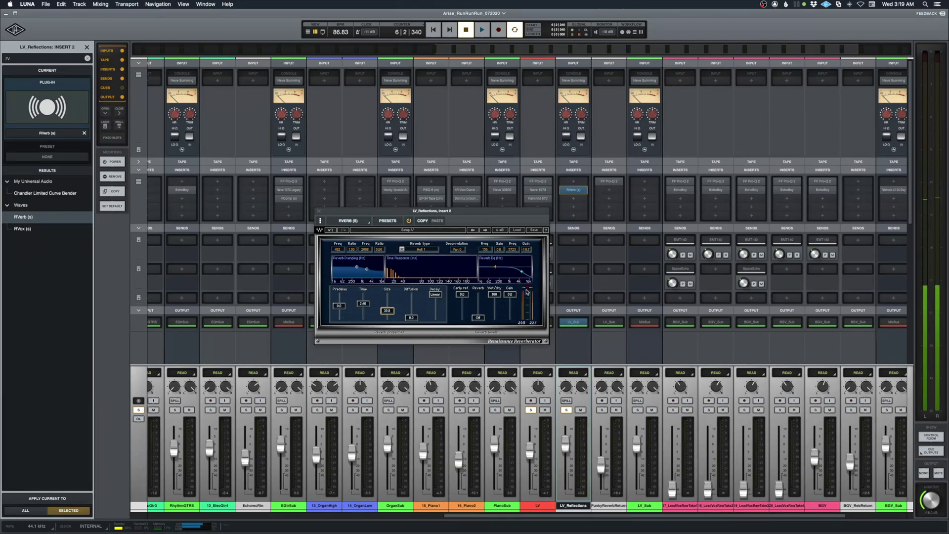
- Reshape the RVerb's EQ by cutting the lows and easing the high cut, and readjust the LV_Reflections fader during playback
drag(522, 271, 493, 269)
mouse_move(565, 444)
mouse_down()
mouse_move(565, 495)
mouse_move(565, 446)
mouse_up()
key(space)
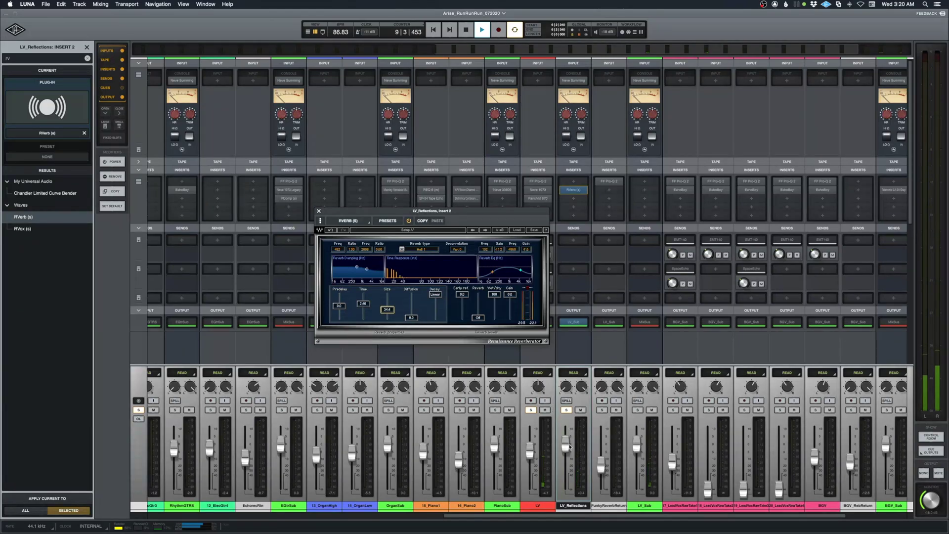
drag(567, 451, 566, 450)
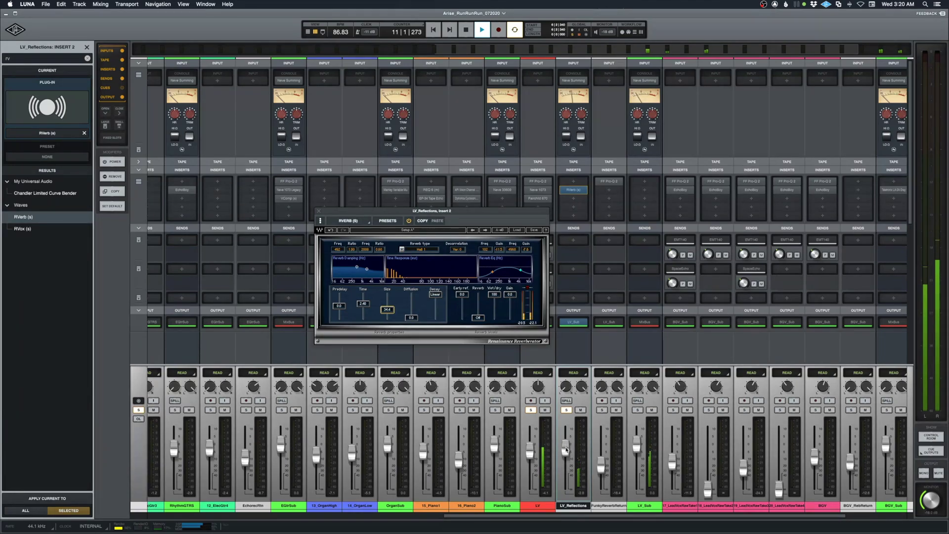
key(space)
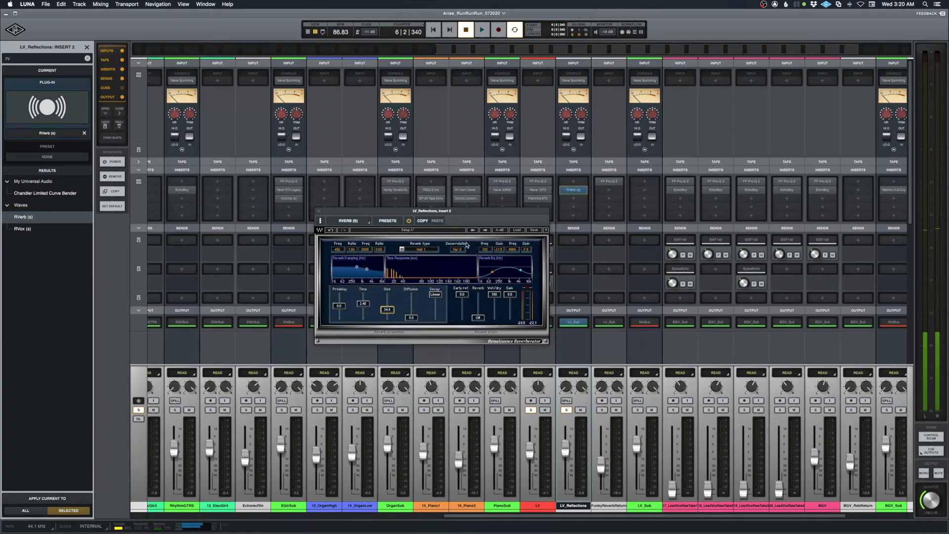
- Raise the LV_Reflections fader slightly and audition a different RVerb decorrelation variation on the lead vocal
drag(569, 456, 568, 445)
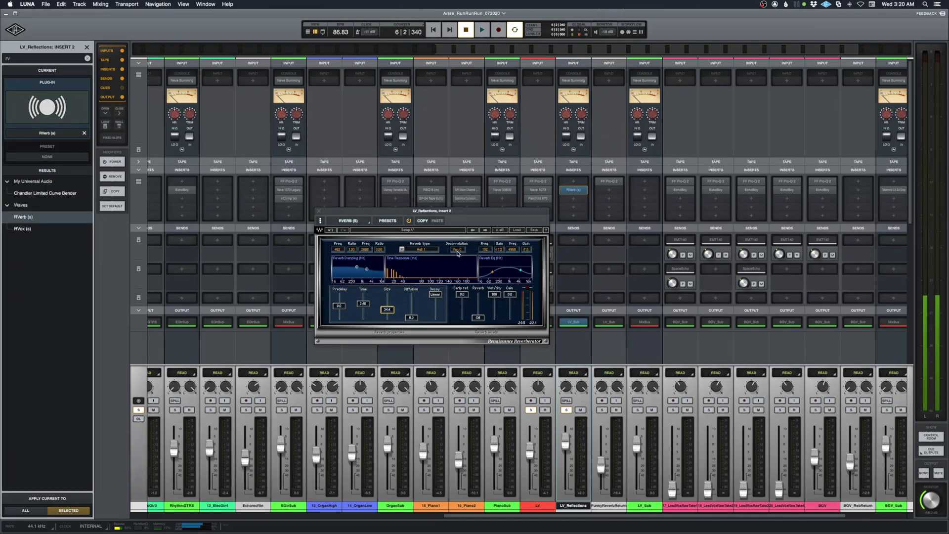
key(space)
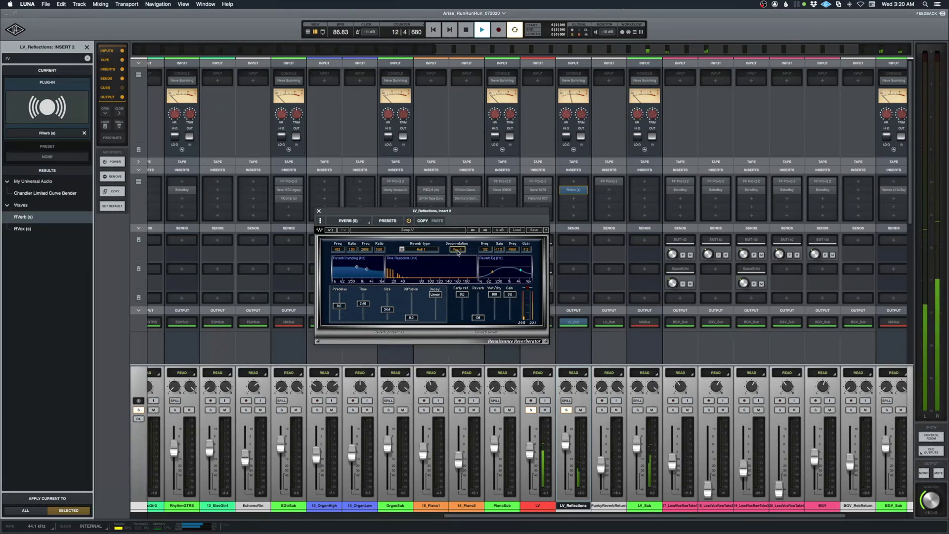
key(space)
- Pull the LV_Reflections fader all the way down and blend it back in at a lower level during playback
scroll(568, 440, down, 10)
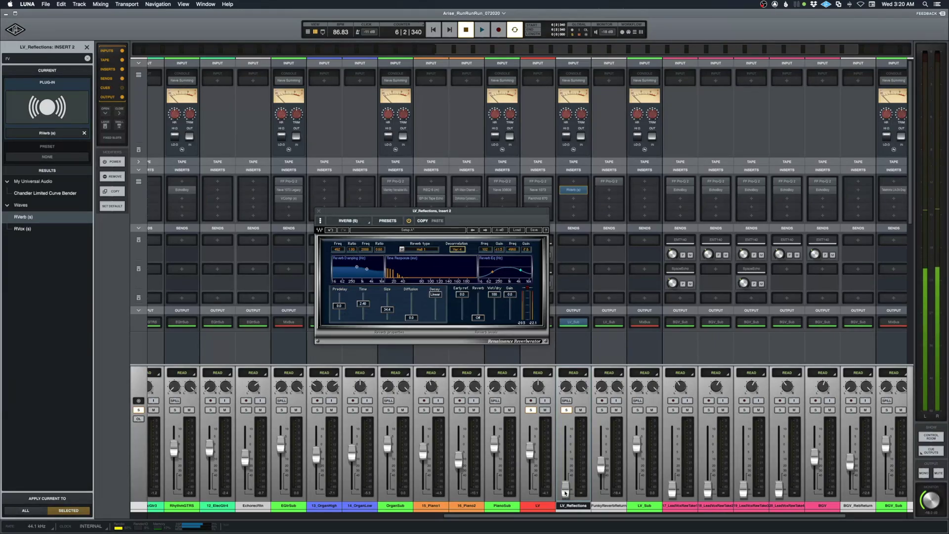
key(space)
drag(565, 492, 566, 465)
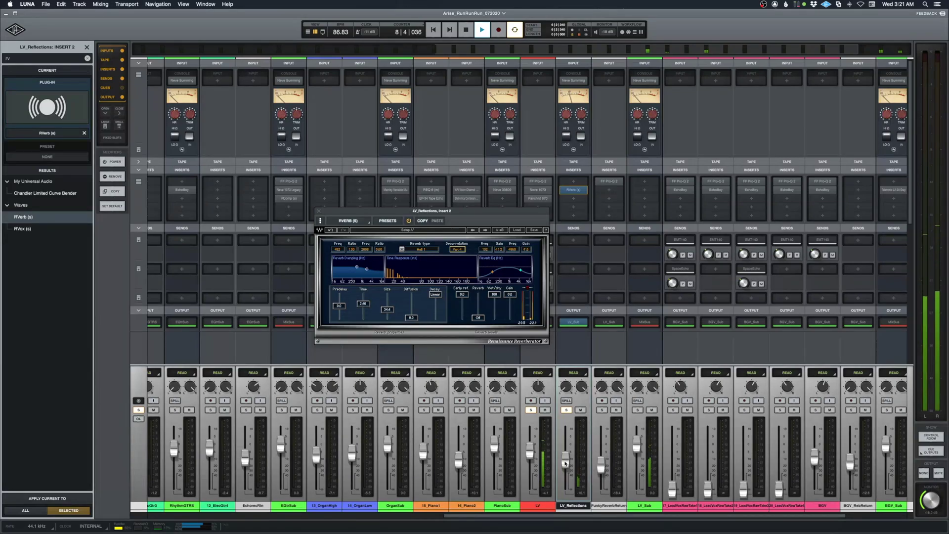
key(space)
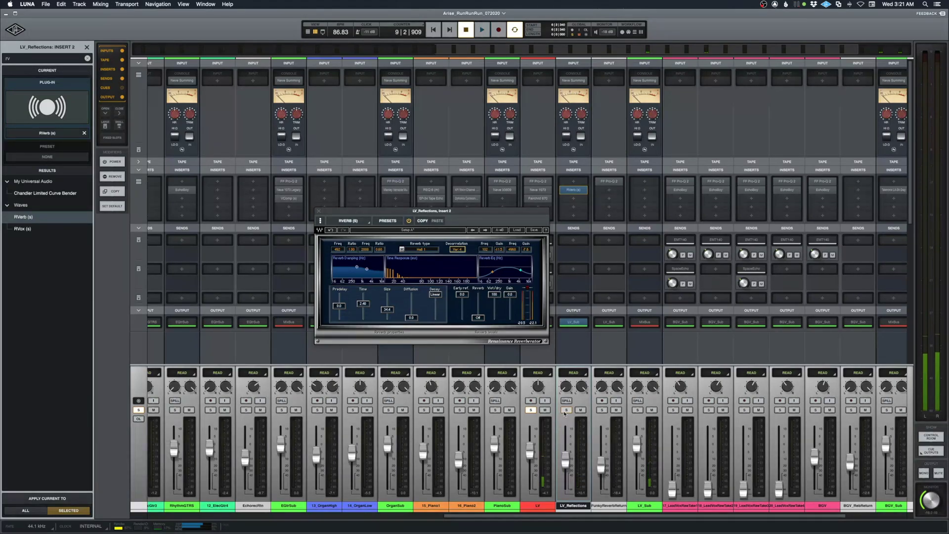
- Unsolo the lead vocal and compare the full mix with LV_Reflections muted and unmuted
click(530, 409)
key(space)
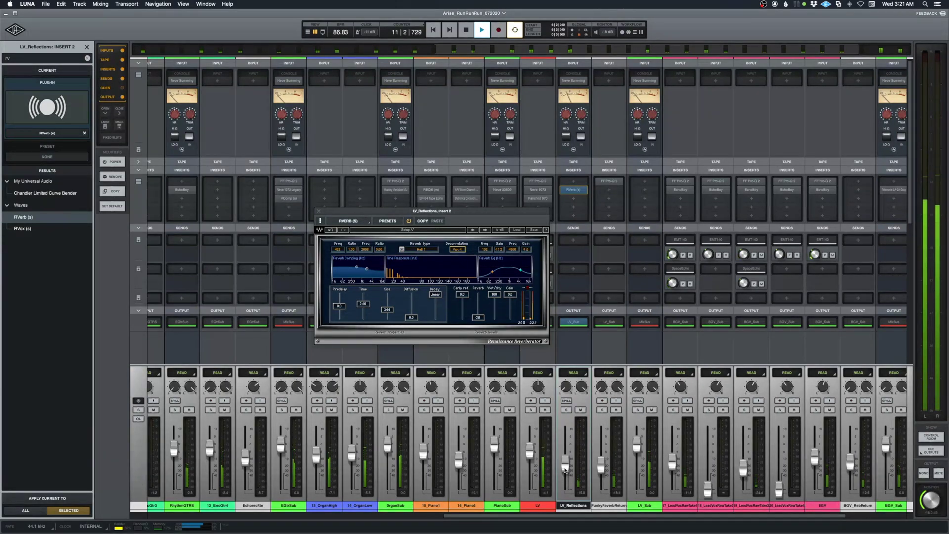
click(580, 411)
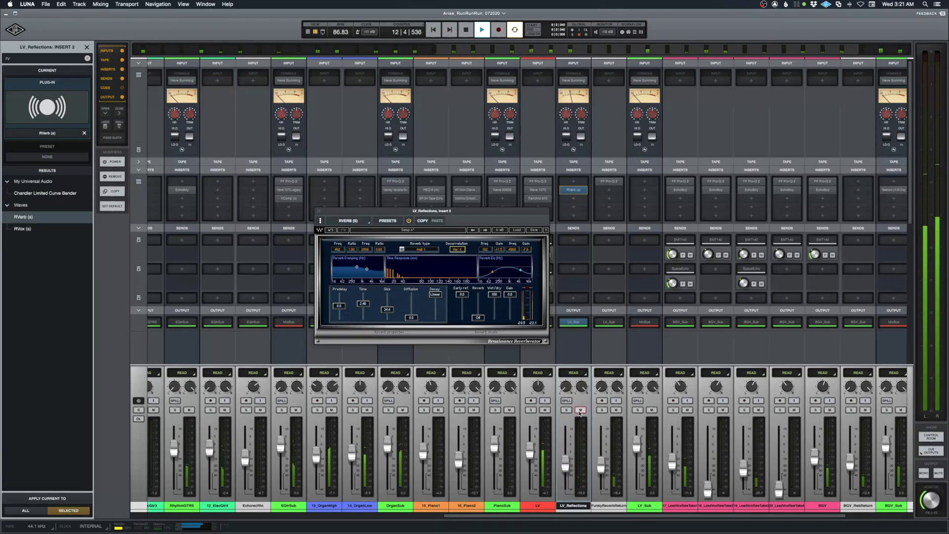
click(580, 411)
key(space)
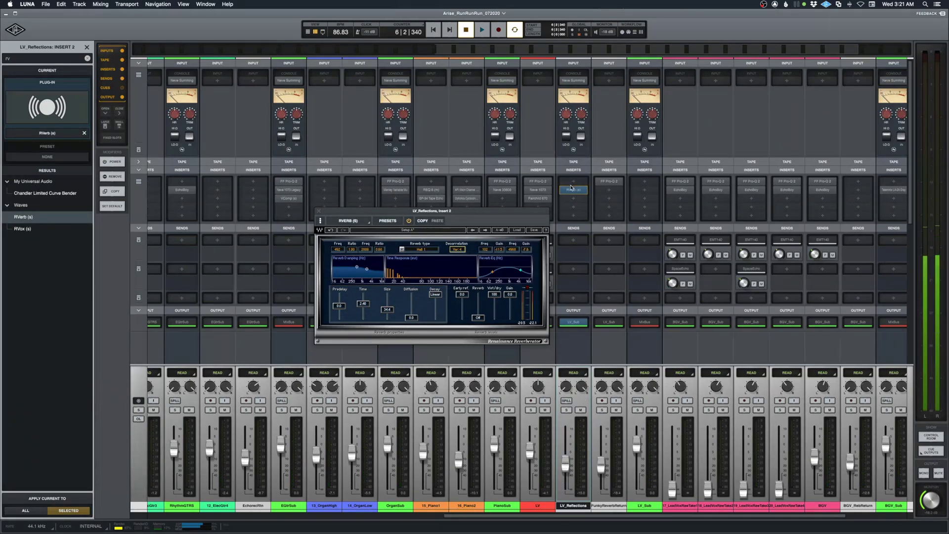
- Close the RVerb window, move the LV_Reflections bus next to the BGV track, and rename it BGV_Reflections
click(318, 211)
scroll(554, 243, right, 5)
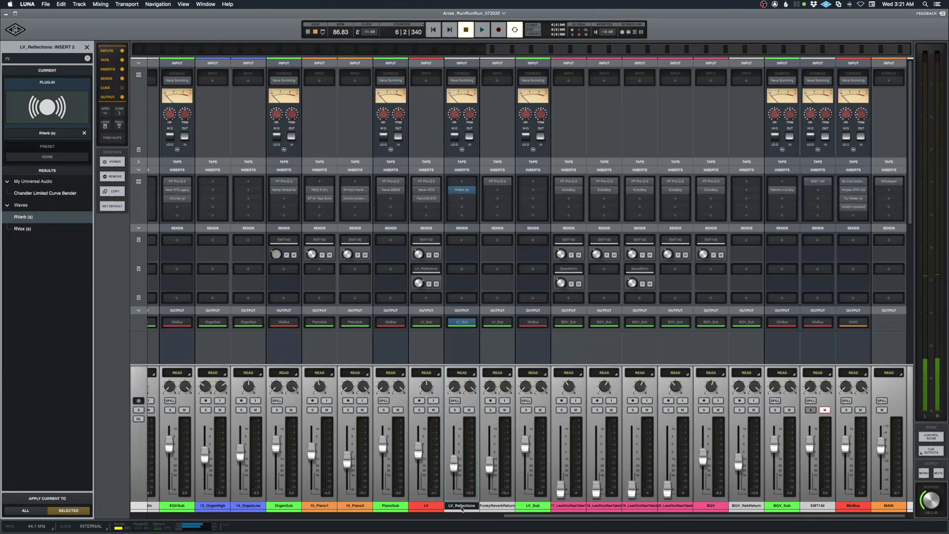
drag(462, 509, 711, 507)
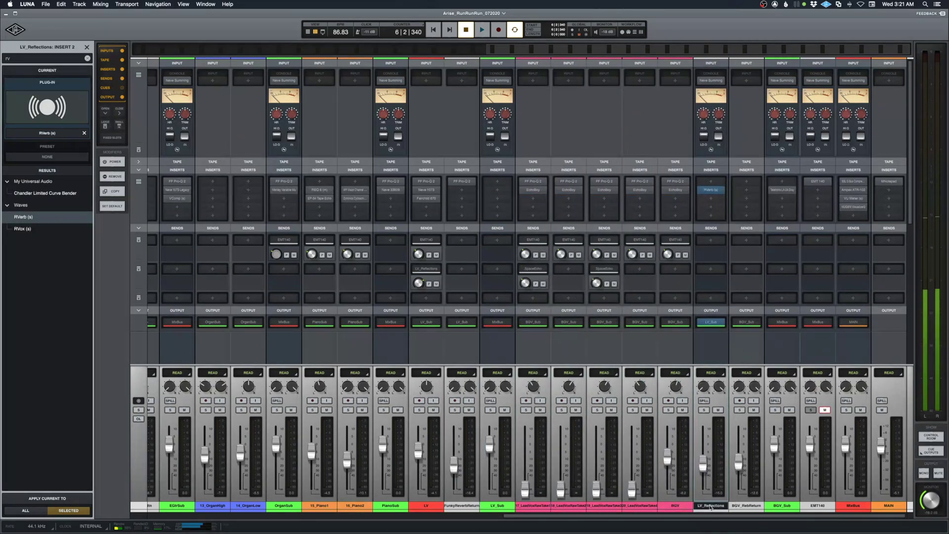
double_click(711, 506)
click(704, 493)
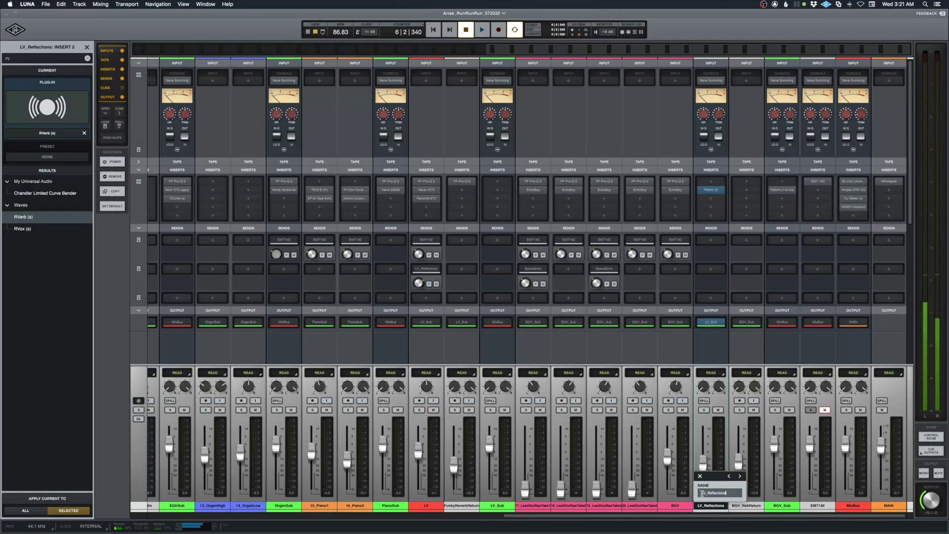
text(BGV_Refelct)
key(Return)
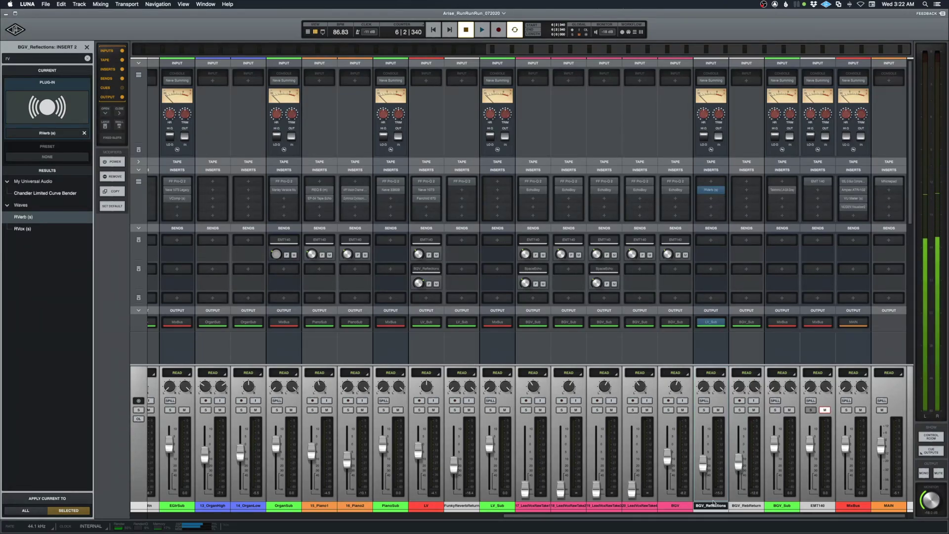
- Remove the BGV_Reflections send from the LV track and add it as the third send on the background vocal tracks
click(426, 189)
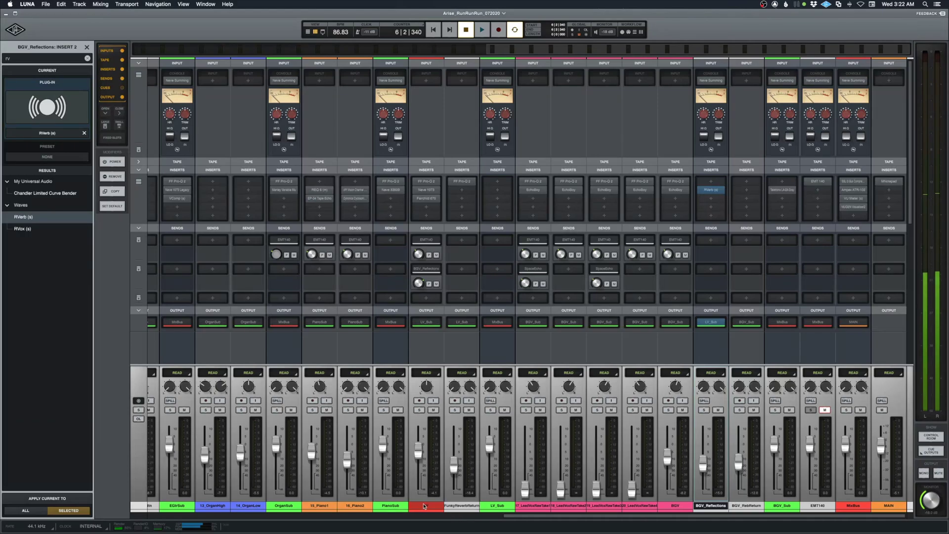
click(113, 176)
click(426, 277)
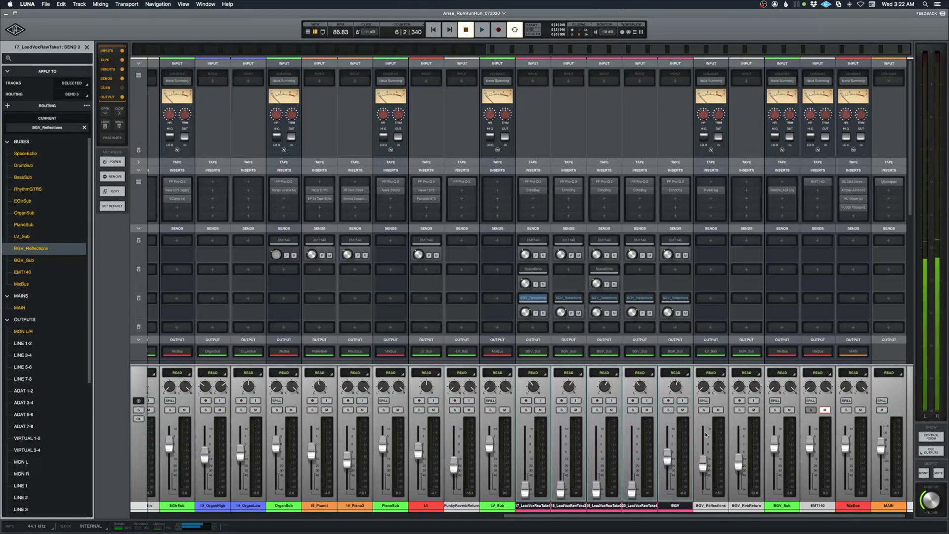
- Raise the BGV_Reflections fader slightly and audition the background vocal reflections in the full mix
mouse_move(702, 462)
mouse_down()
mouse_move(703, 490)
mouse_move(705, 458)
mouse_up()
key(space)
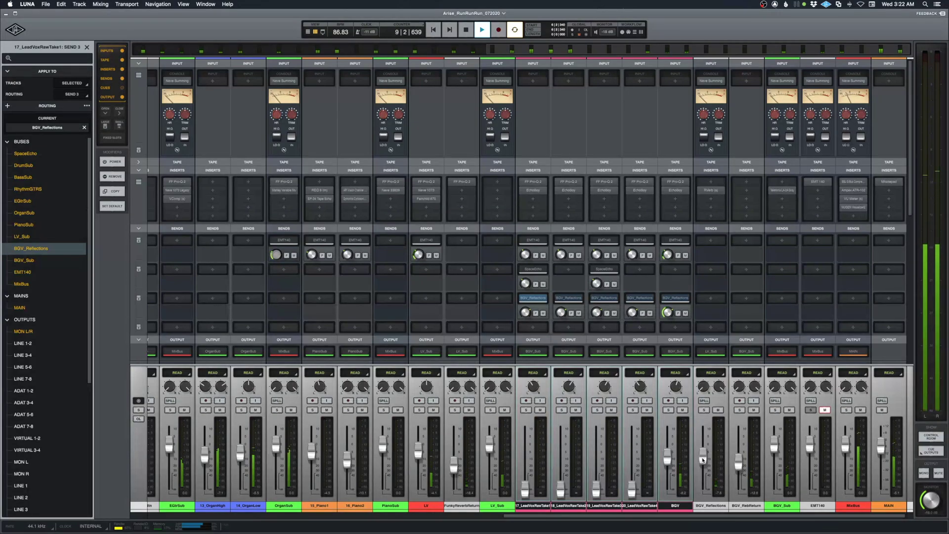
click(710, 506)
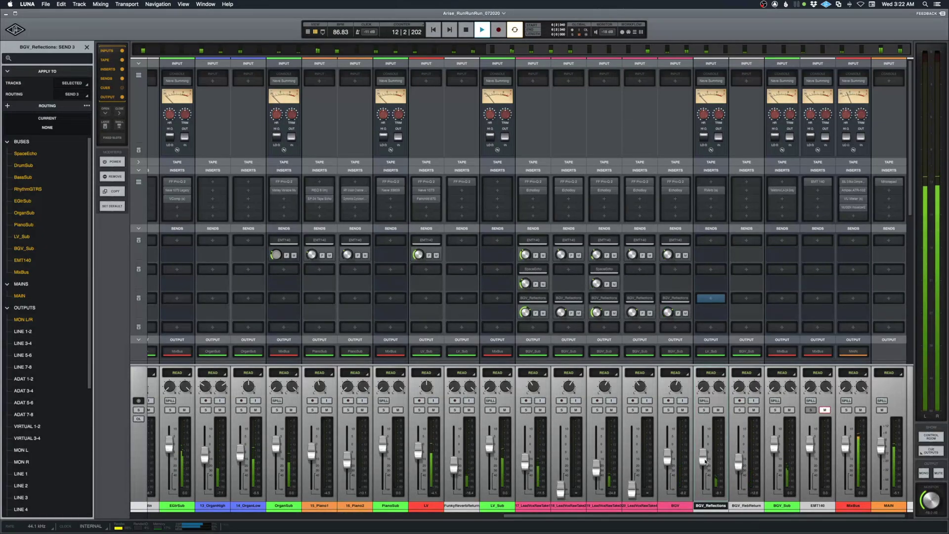
key(space)
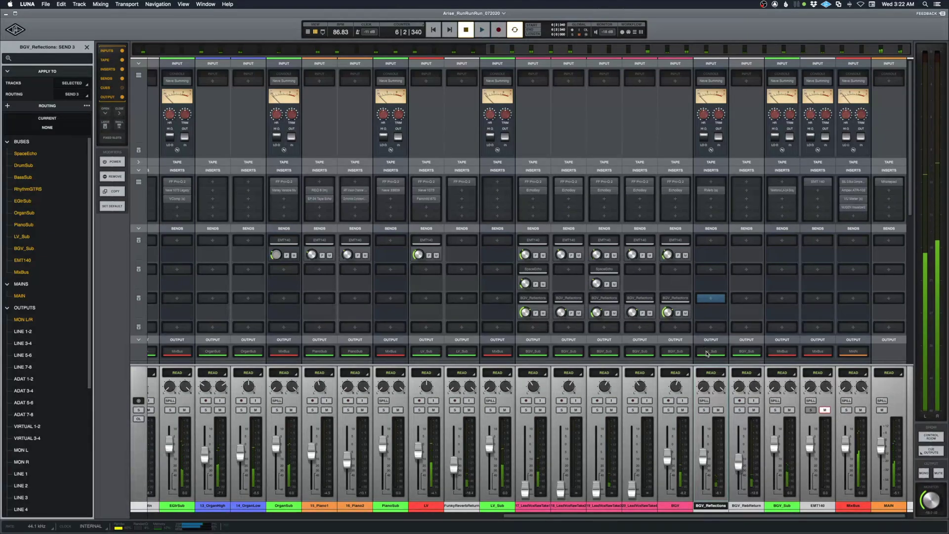
- Route the BGV_Reflections output to BGV_Sub and play the mix
click(705, 350)
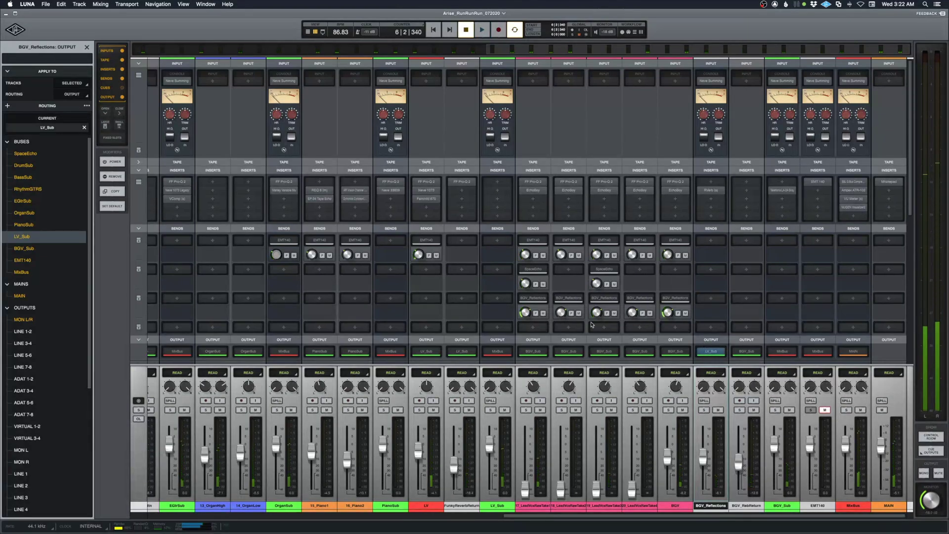
click(28, 248)
key(space)
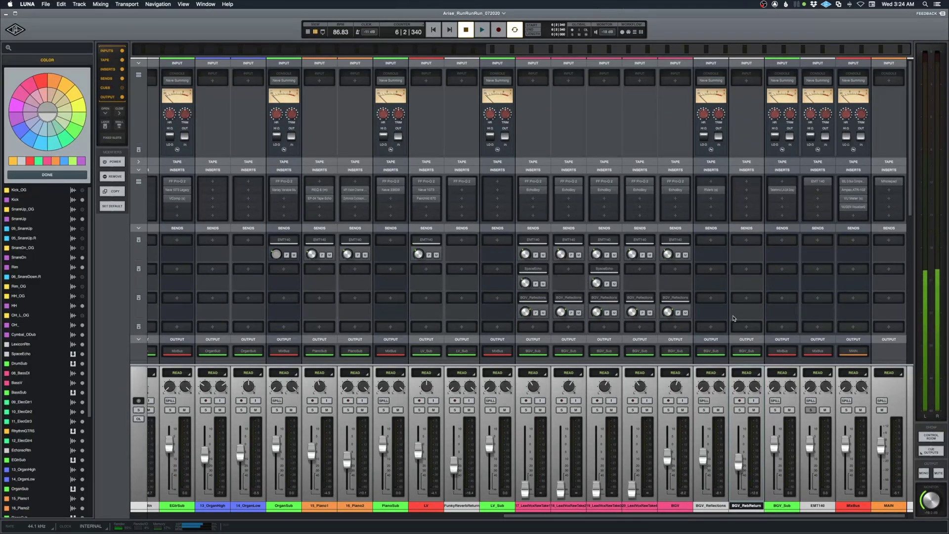
- Play the song from just before the C1 marker and bring the RhythmGTRS fader up from the bottom into the mix
key(super+equal)
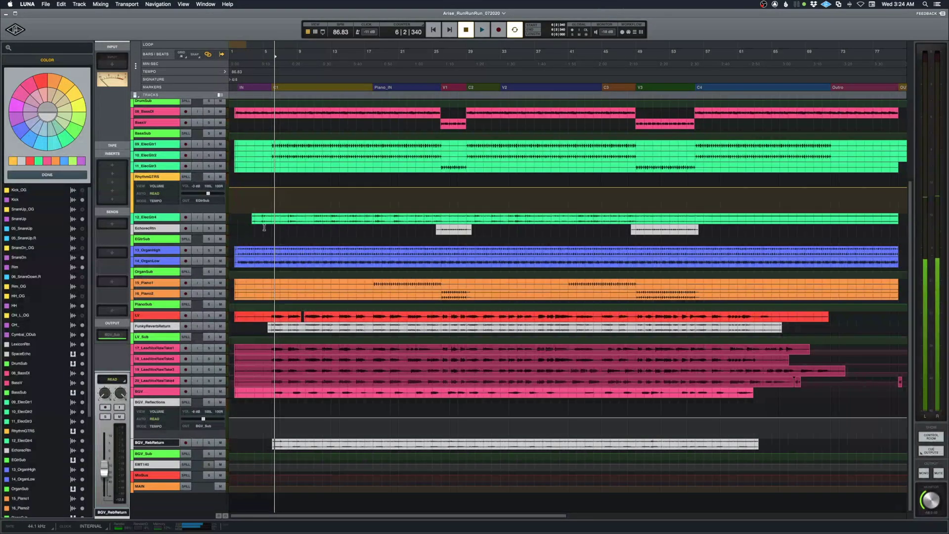
click(256, 144)
key(space)
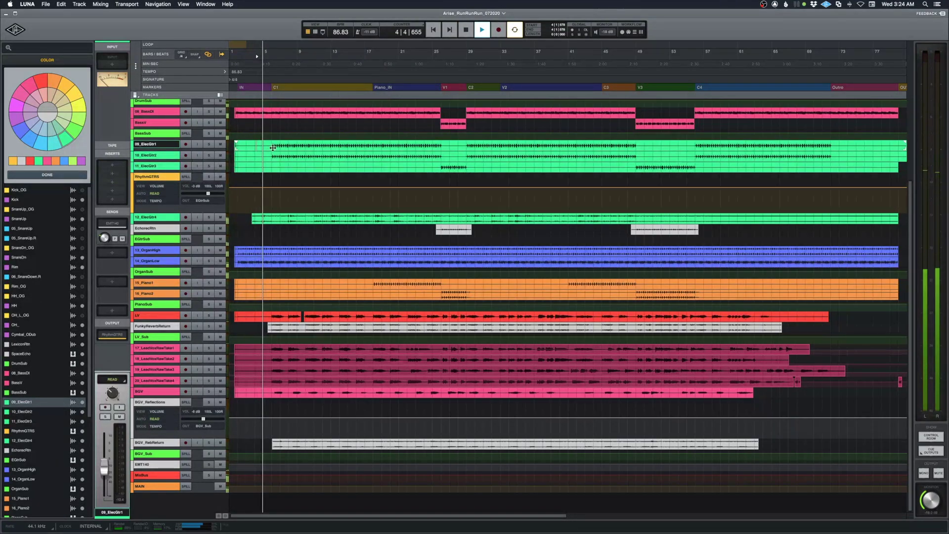
key(super+equal)
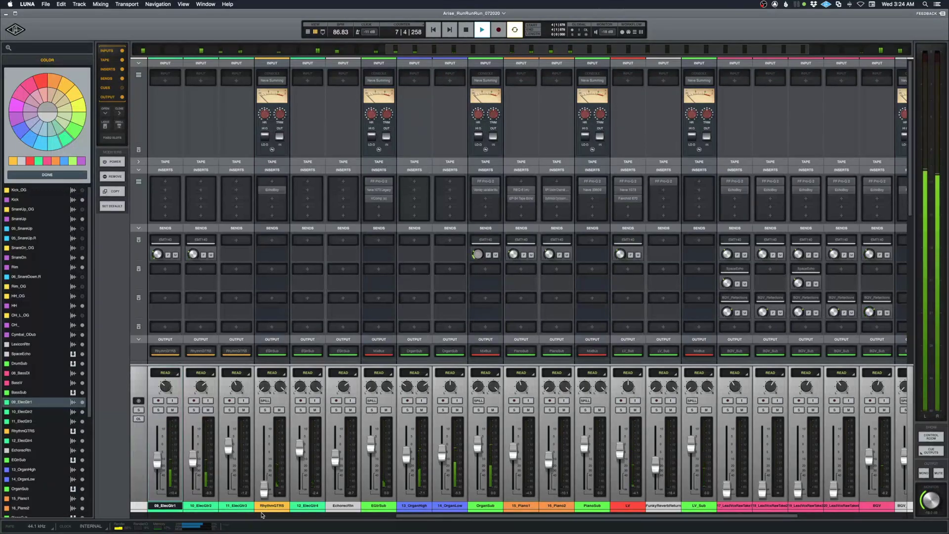
drag(264, 489, 266, 451)
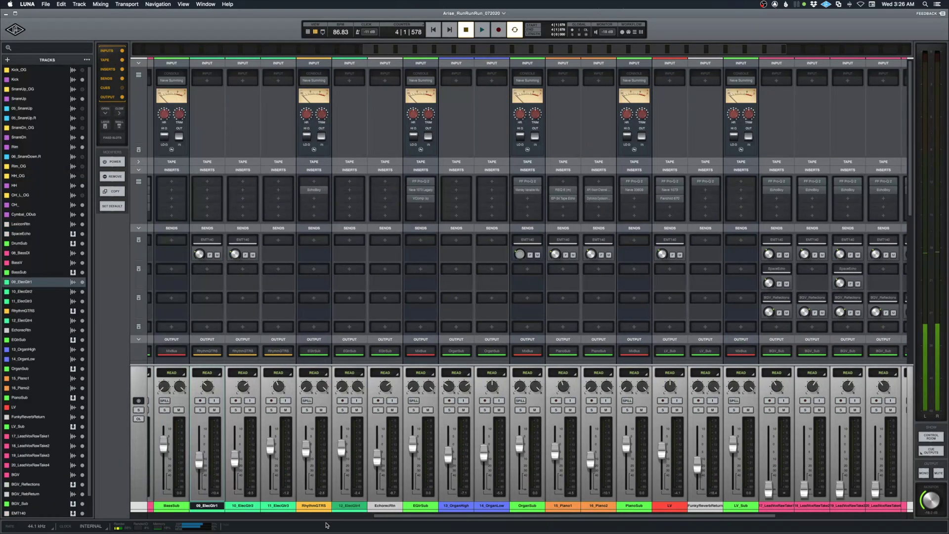
- Route the RhythmGTRS bus to MixBus and move its EchoBoy down to the fourth insert slot
click(314, 505)
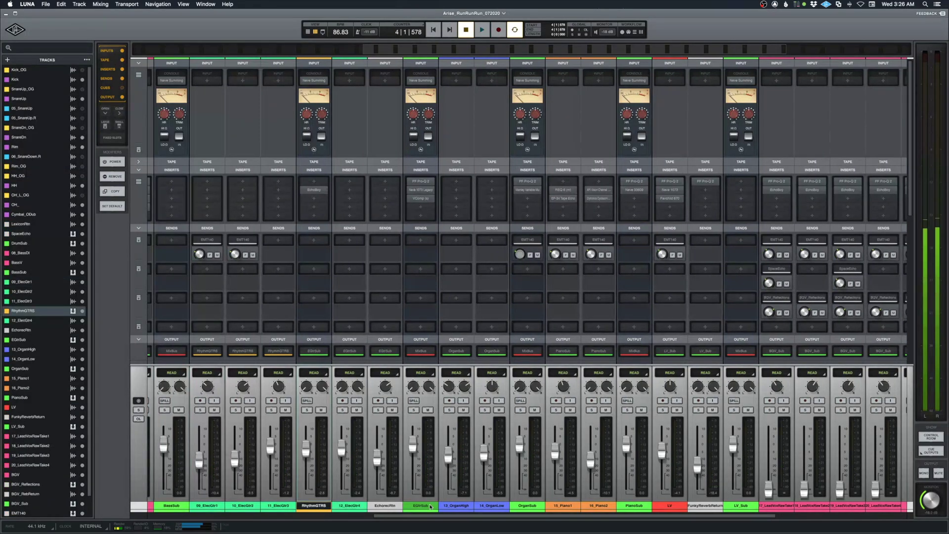
click(313, 352)
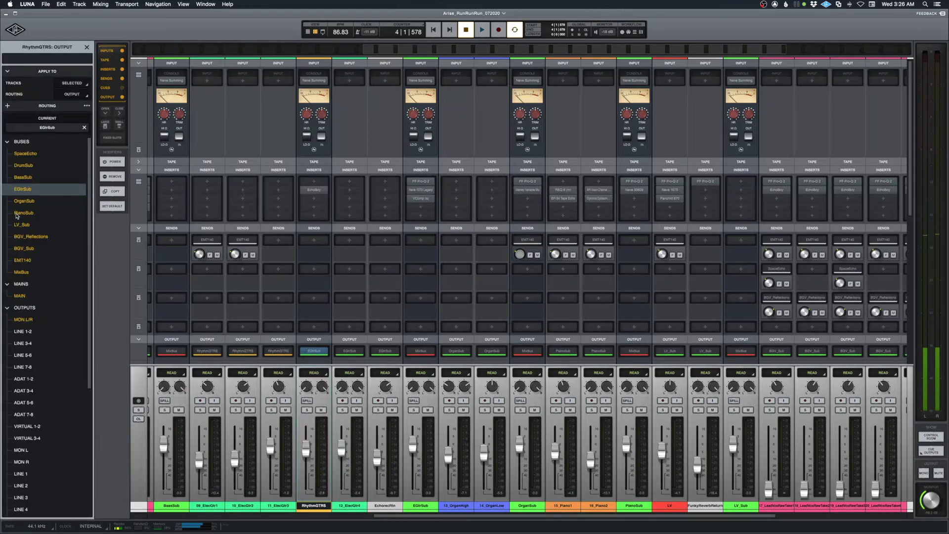
click(22, 272)
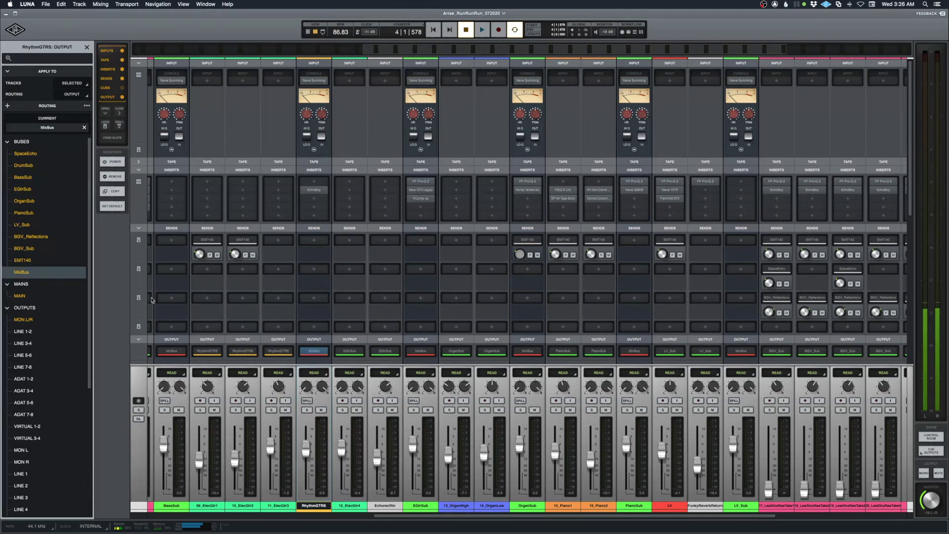
drag(313, 190, 315, 209)
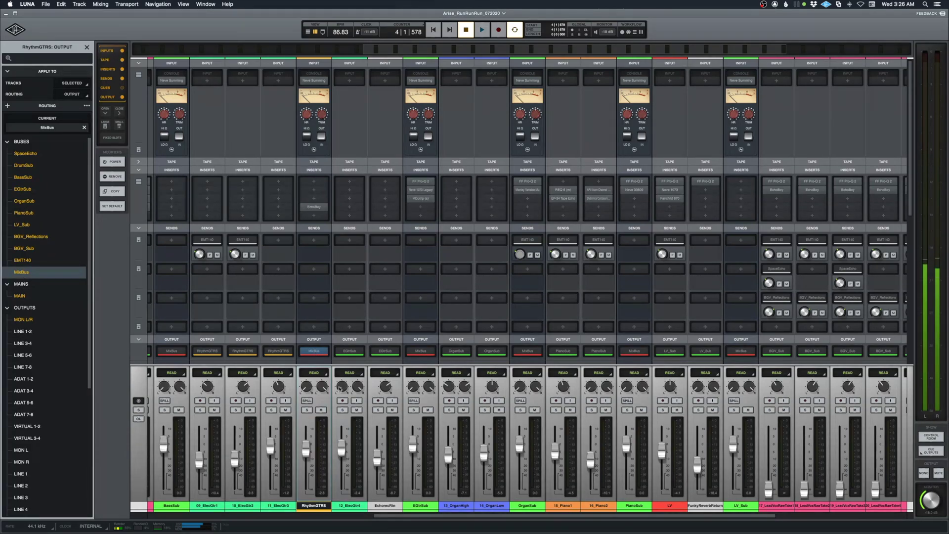
- Move the EchorecRtn track directly before RhythmGTRS and rename the EGtrSub bus SE_GTR
drag(389, 502, 316, 504)
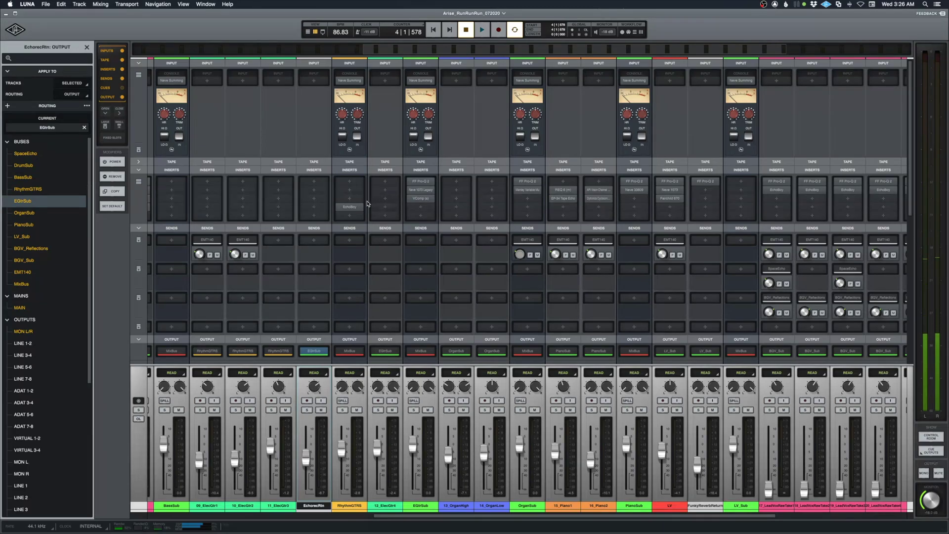
double_click(421, 505)
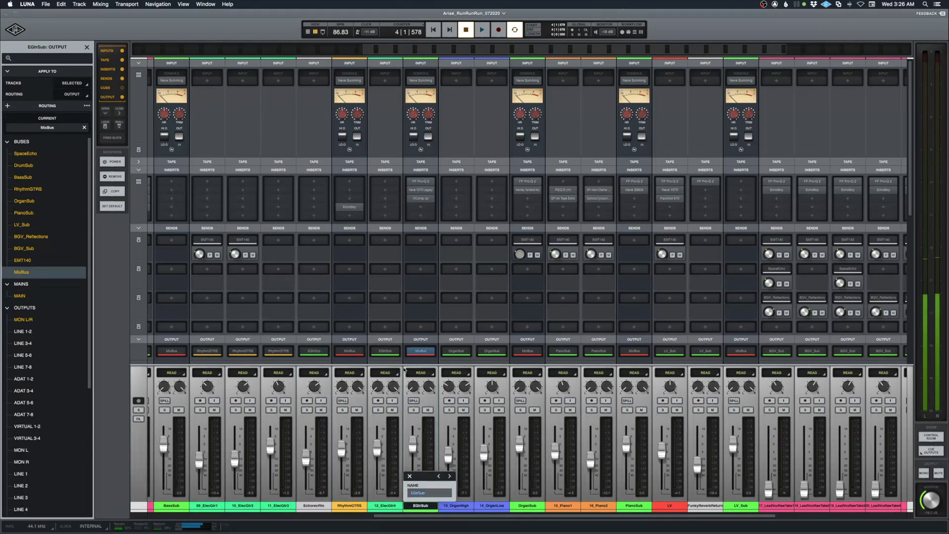
text(SE_GTR)
key(Return)
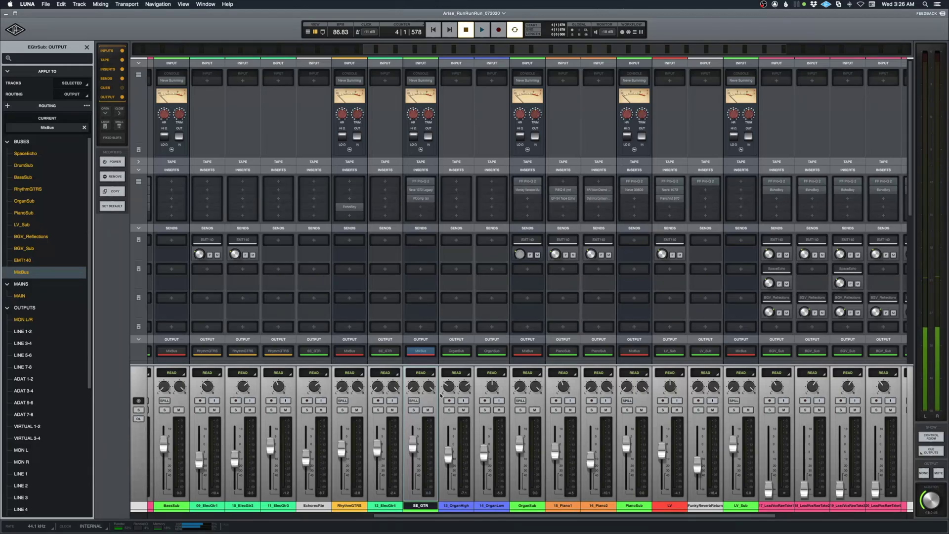
- Check the RhythmGTRS output and route the EchorecRtn track to the RhythmGTRS bus
click(350, 352)
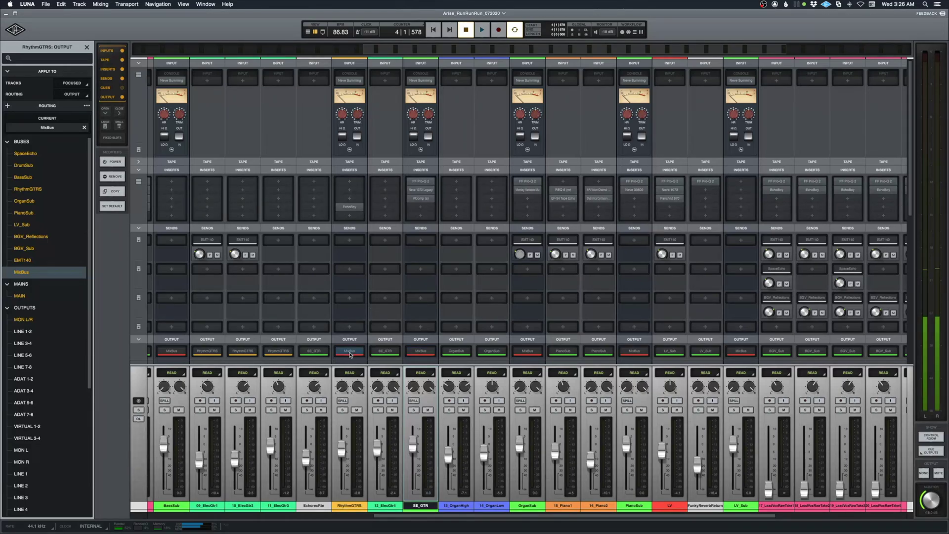
click(310, 352)
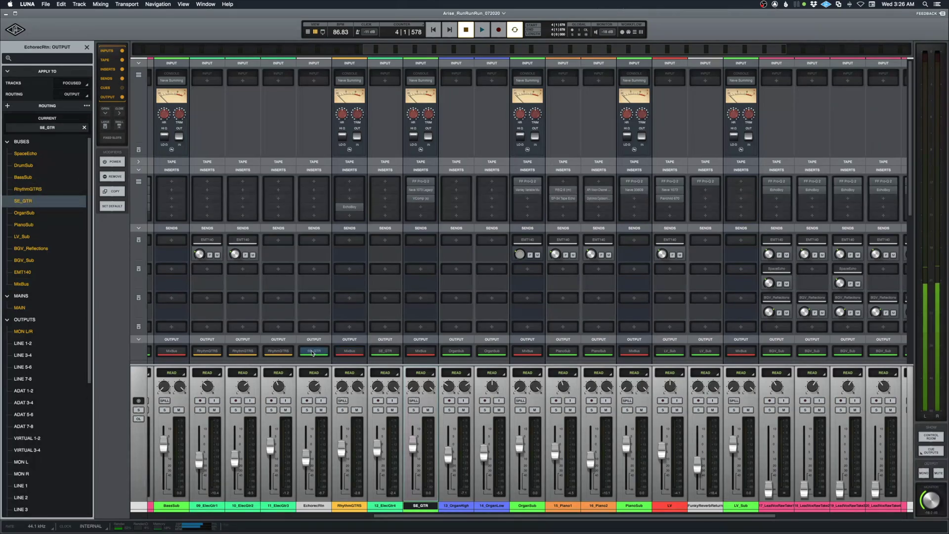
click(27, 189)
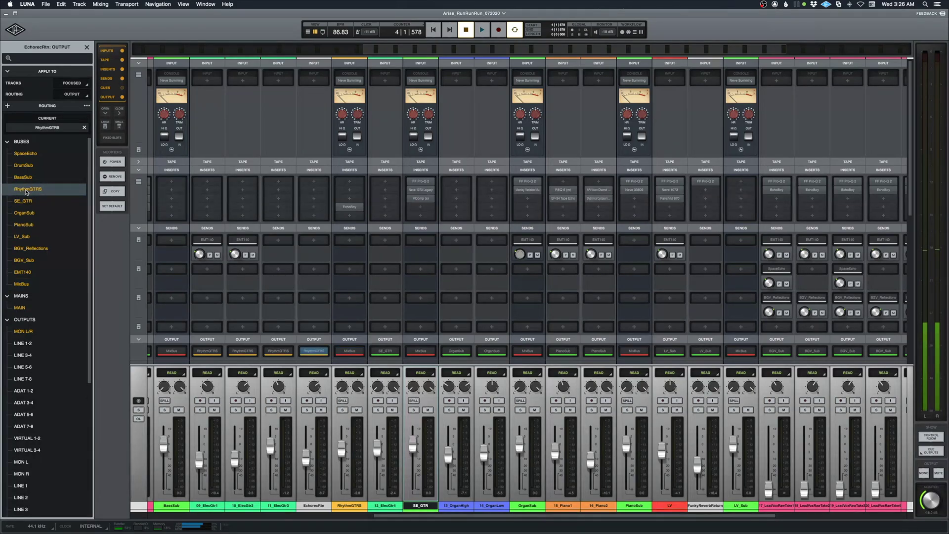
- Solo the RhythmGTRS bus and listen to the rhythm guitars from around bar 22
click(341, 410)
key(space)
key(super+equal)
click(414, 144)
key(super+equal)
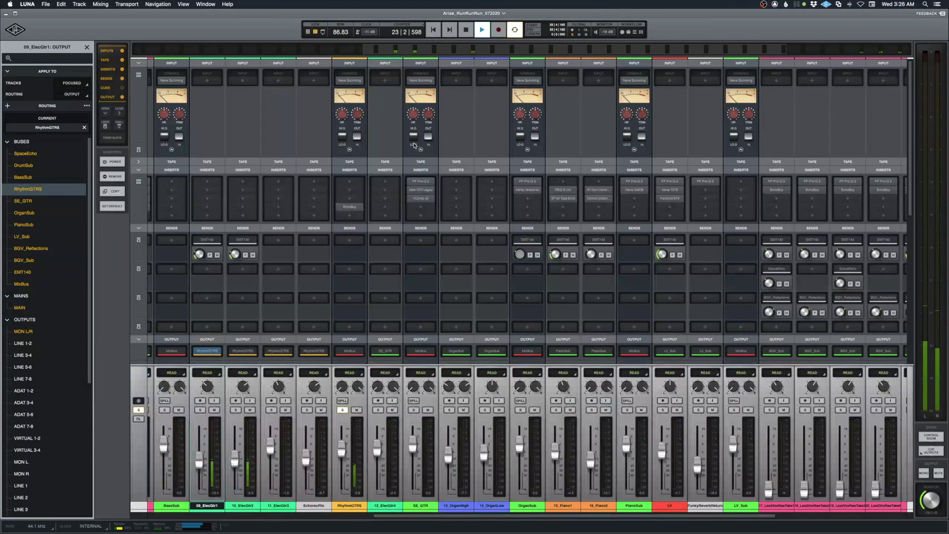
click(342, 410)
key(space)
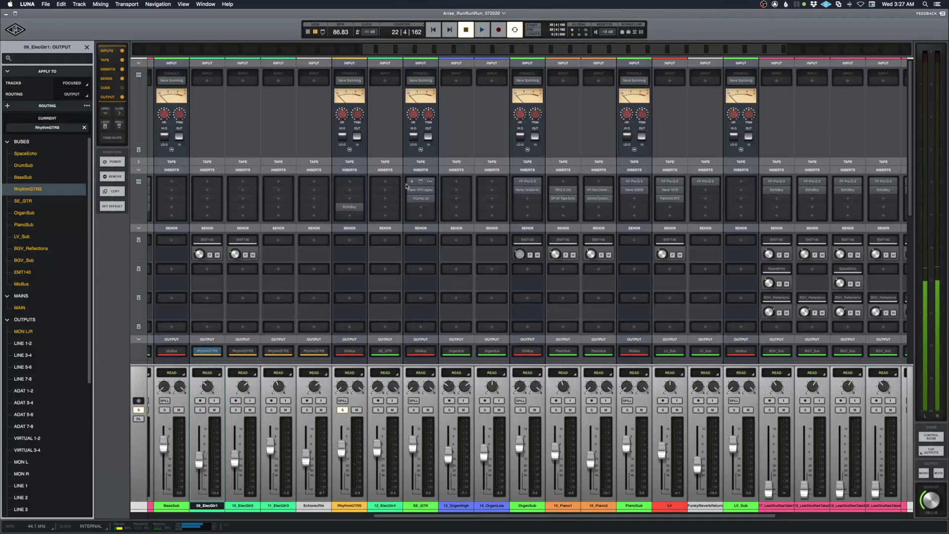
- Copy the Pro-Q 2, Neve 1073 and VComp inserts from SE_GTR to RhythmGTRS, then play the mix with the bus unsoloed
drag(424, 202, 359, 200)
drag(421, 190, 349, 183)
click(341, 410)
key(space)
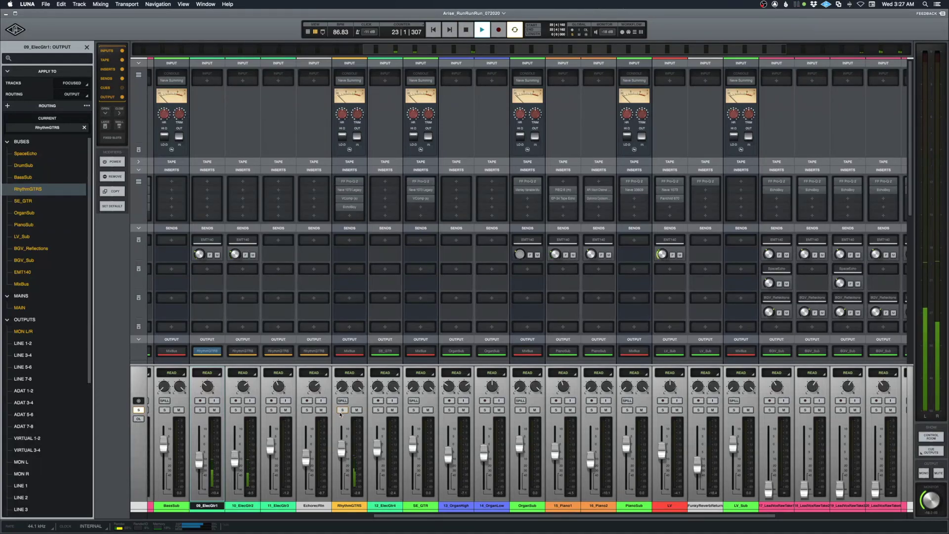
- Open the VComp on RhythmGTRS and set its Analog control to 100%
click(349, 199)
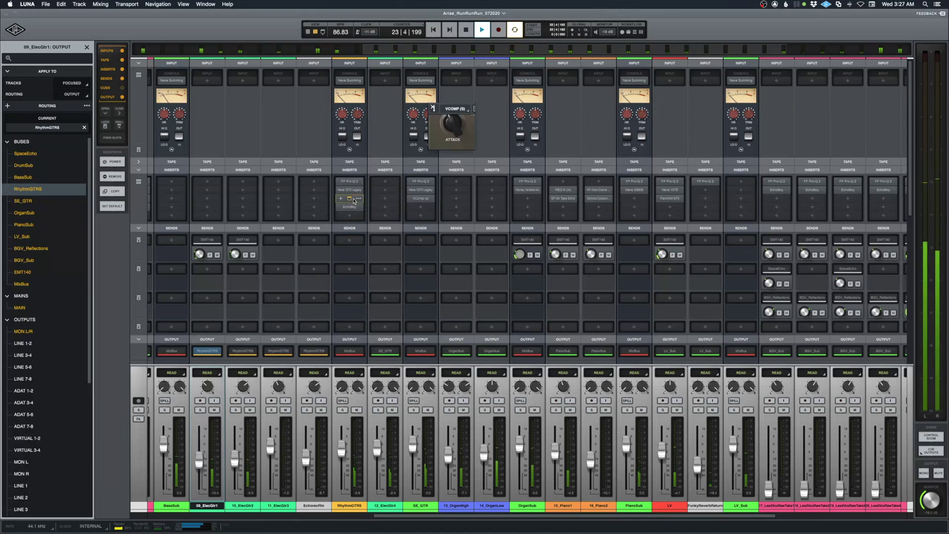
mouse_move(585, 159)
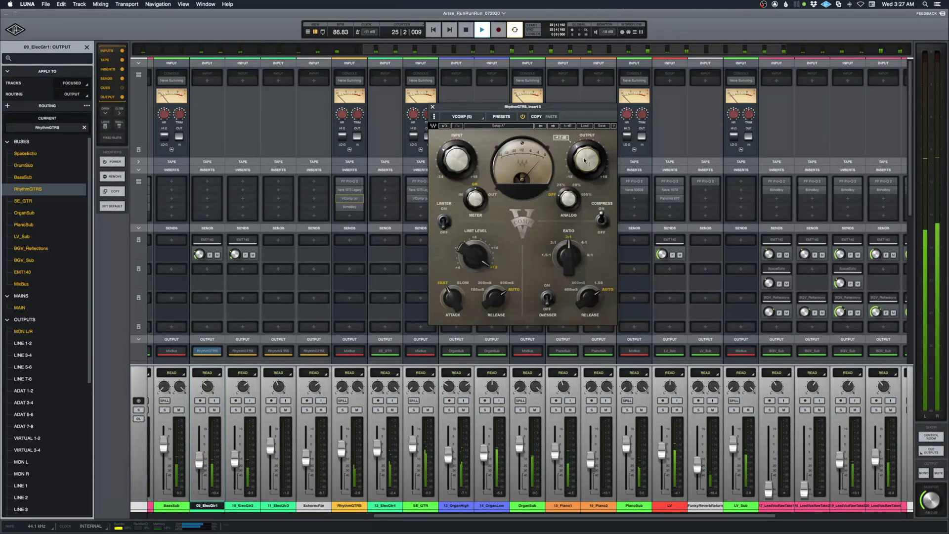
click(586, 194)
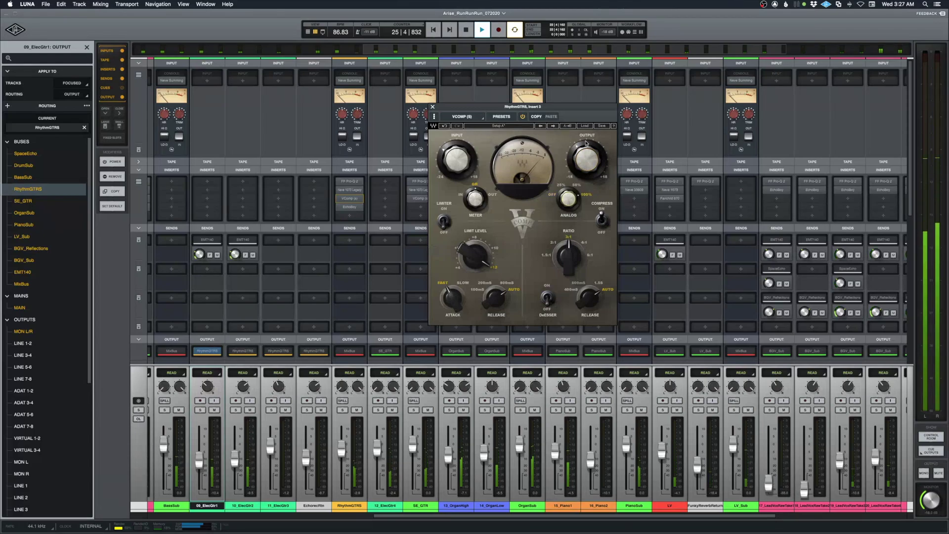
- Restart playback from the C1 section and lower the VComp output on RhythmGTRS slightly
mouse_move(583, 160)
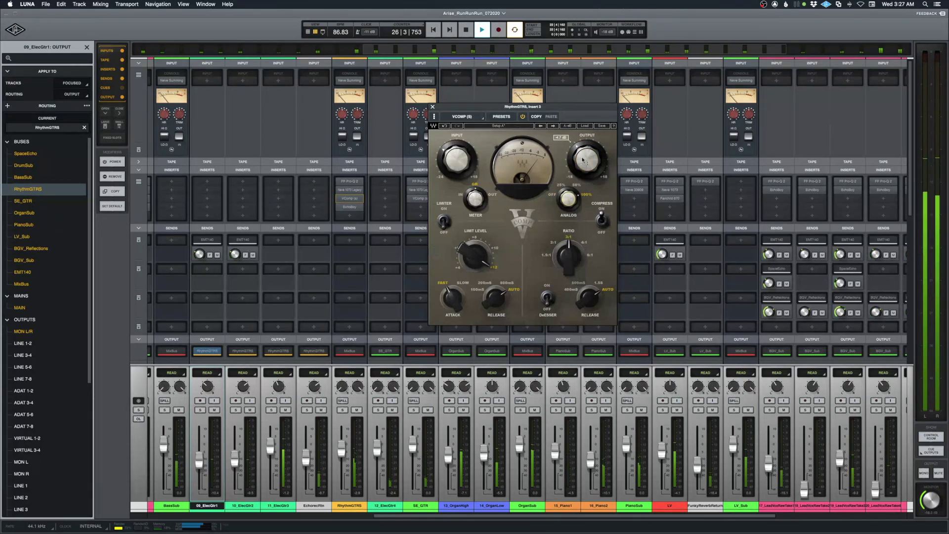
key(super+equal)
key(space)
key(space)
key(super+equal)
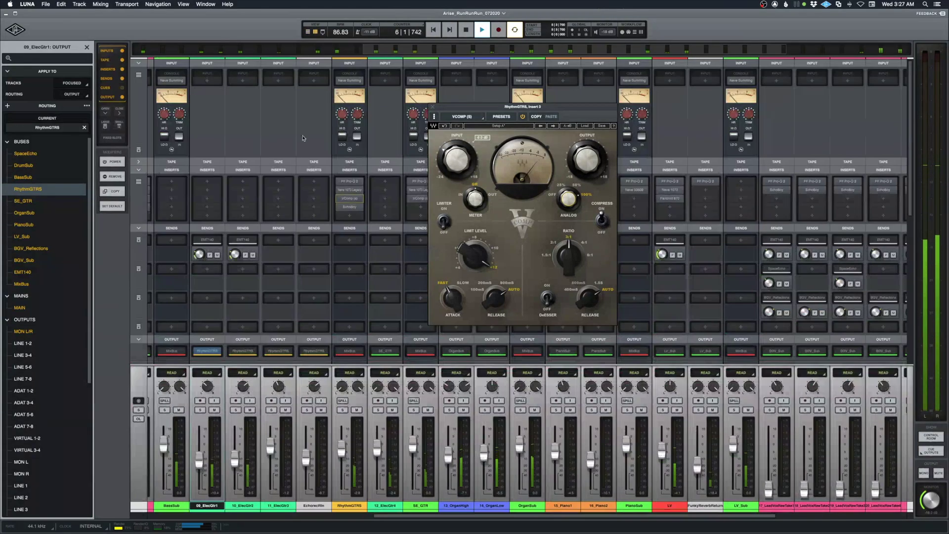
drag(585, 163, 585, 172)
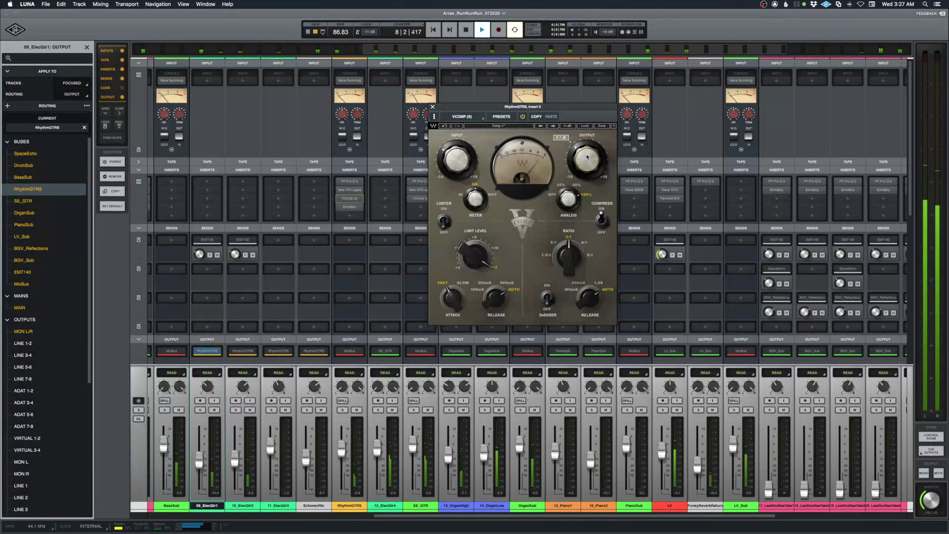
- Adjust the VComp ratio on RhythmGTRS while the mix plays
mouse_move(456, 158)
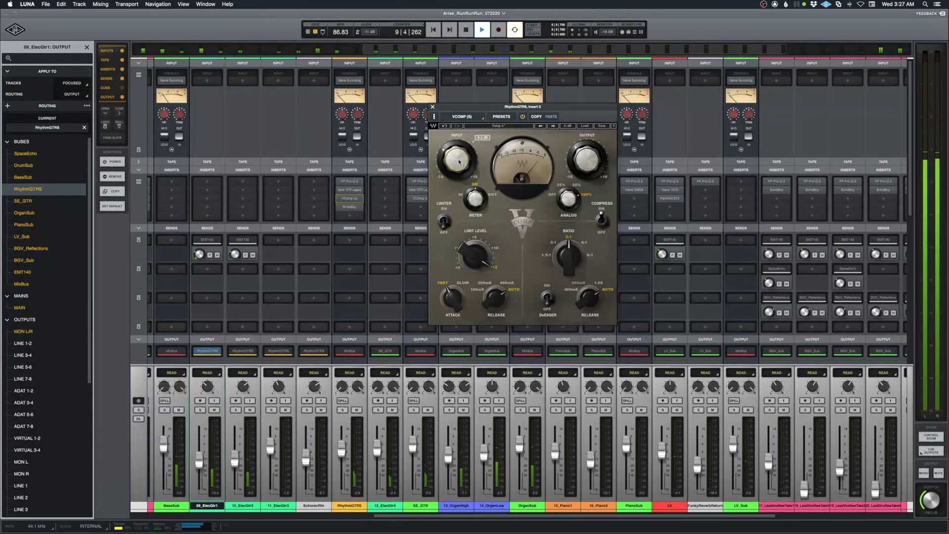
mouse_move(586, 159)
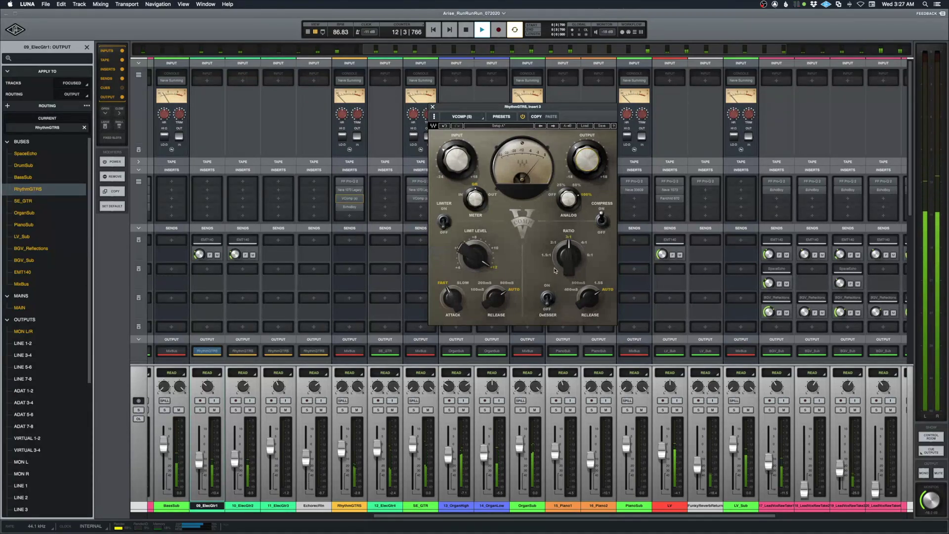
drag(568, 263, 563, 229)
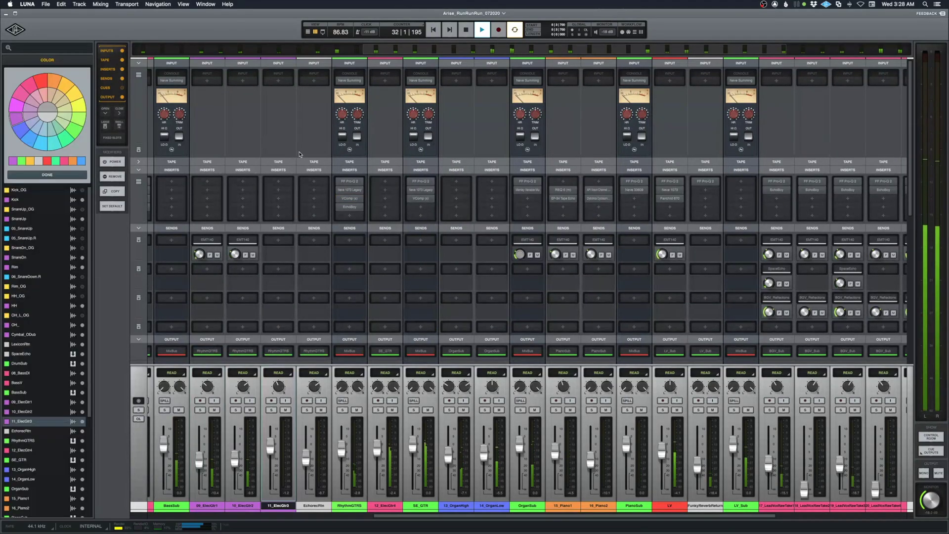
- Close the color picker, listen to the full mix and review the guitar, vocal and bus channels across the mixer
click(299, 154)
scroll(414, 289, right, 5)
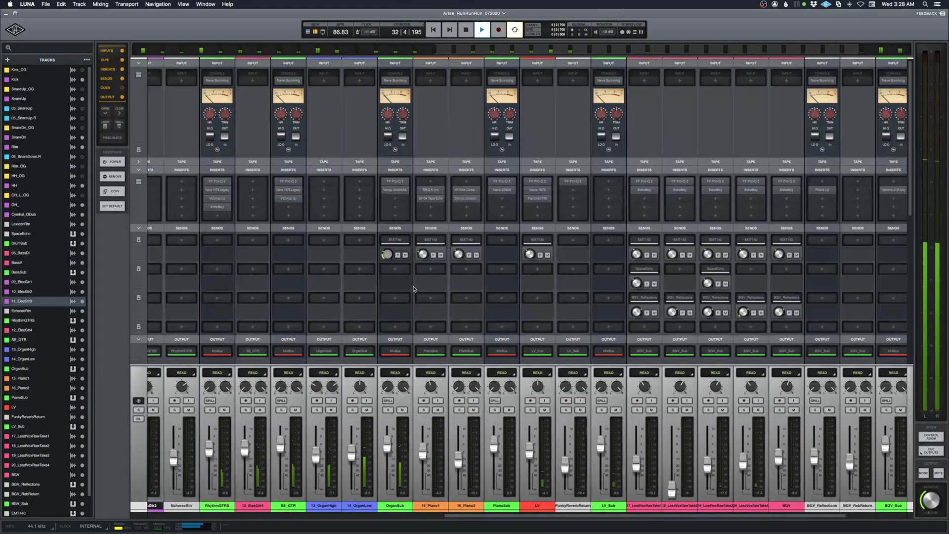
scroll(414, 289, right, 3)
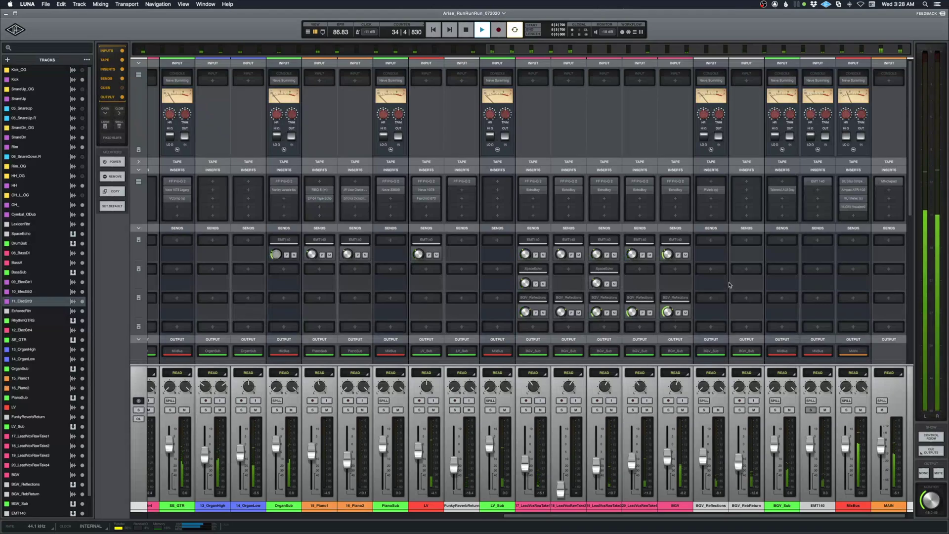
key(space)
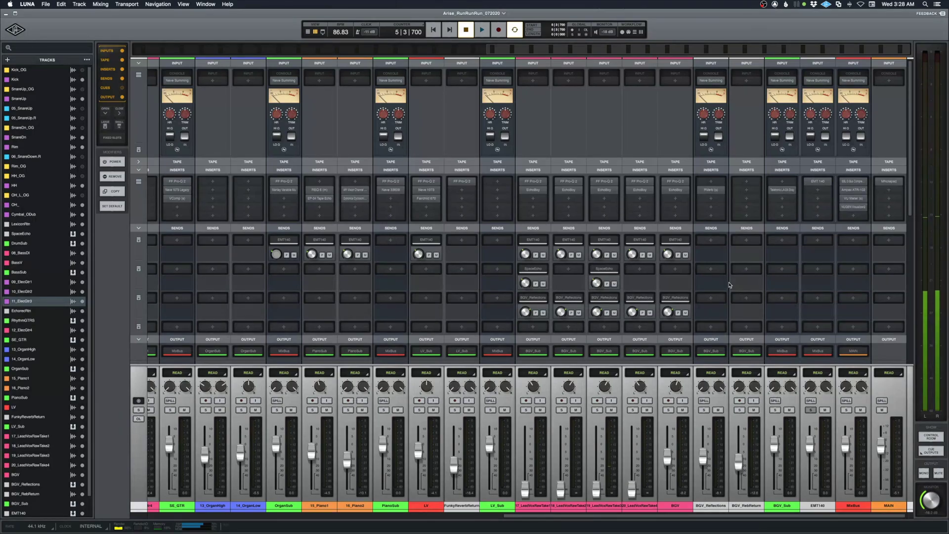
scroll(729, 286, left, 10)
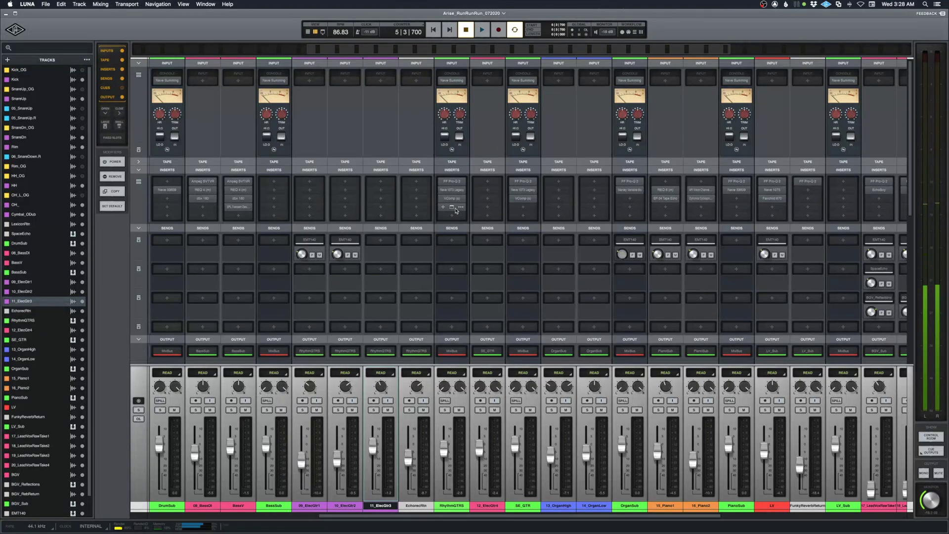
scroll(456, 210, right, 10)
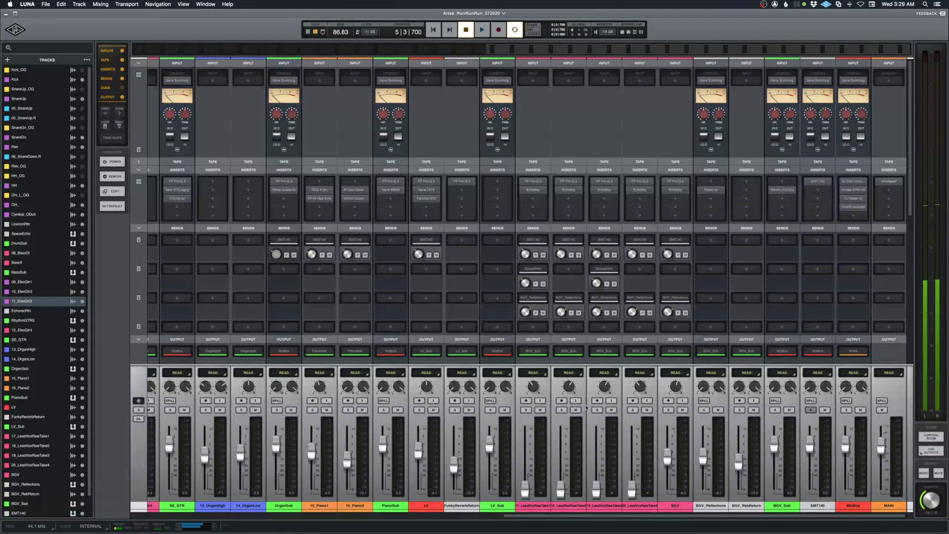